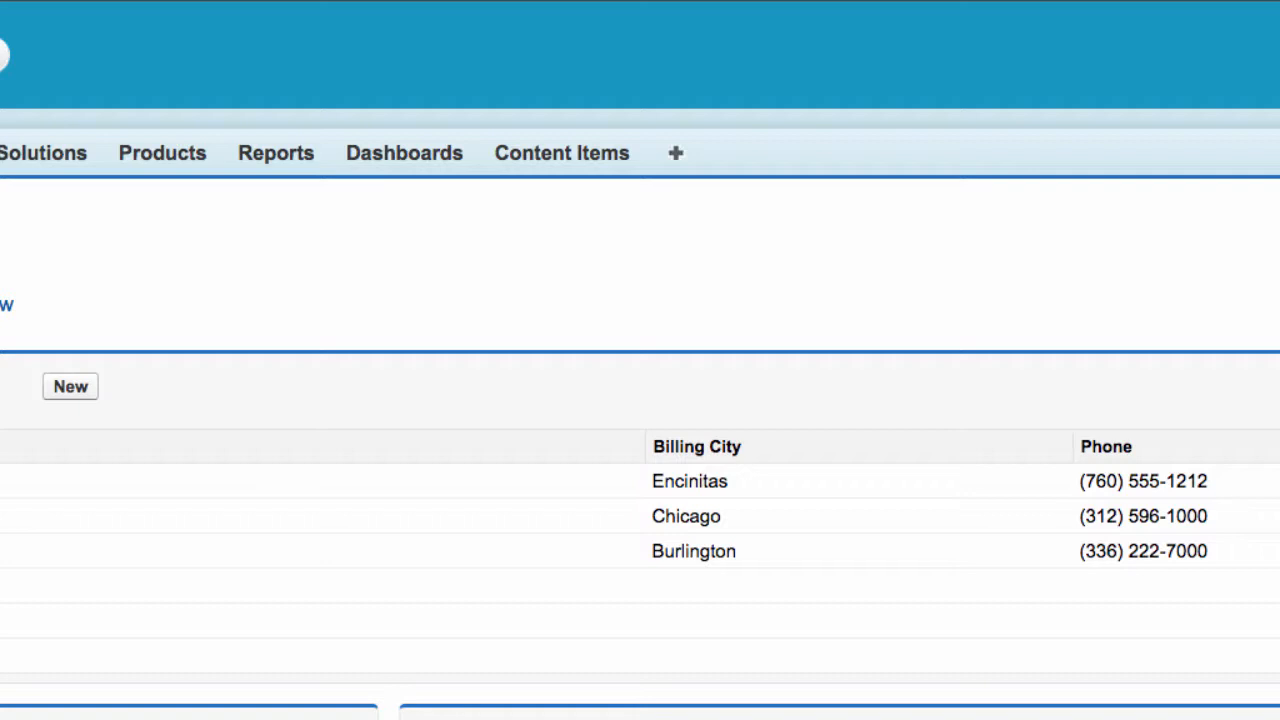
Start a new content item named Standard Quote Terms
left_click(538, 152)
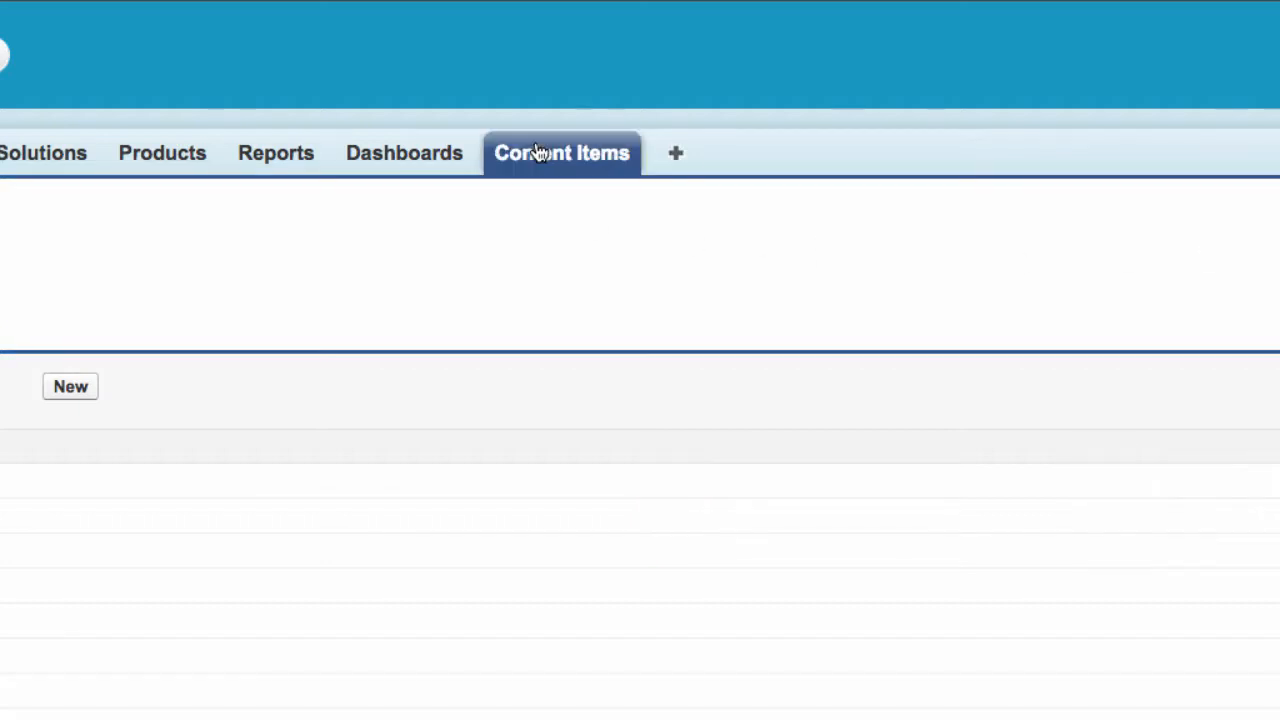
left_click(571, 240)
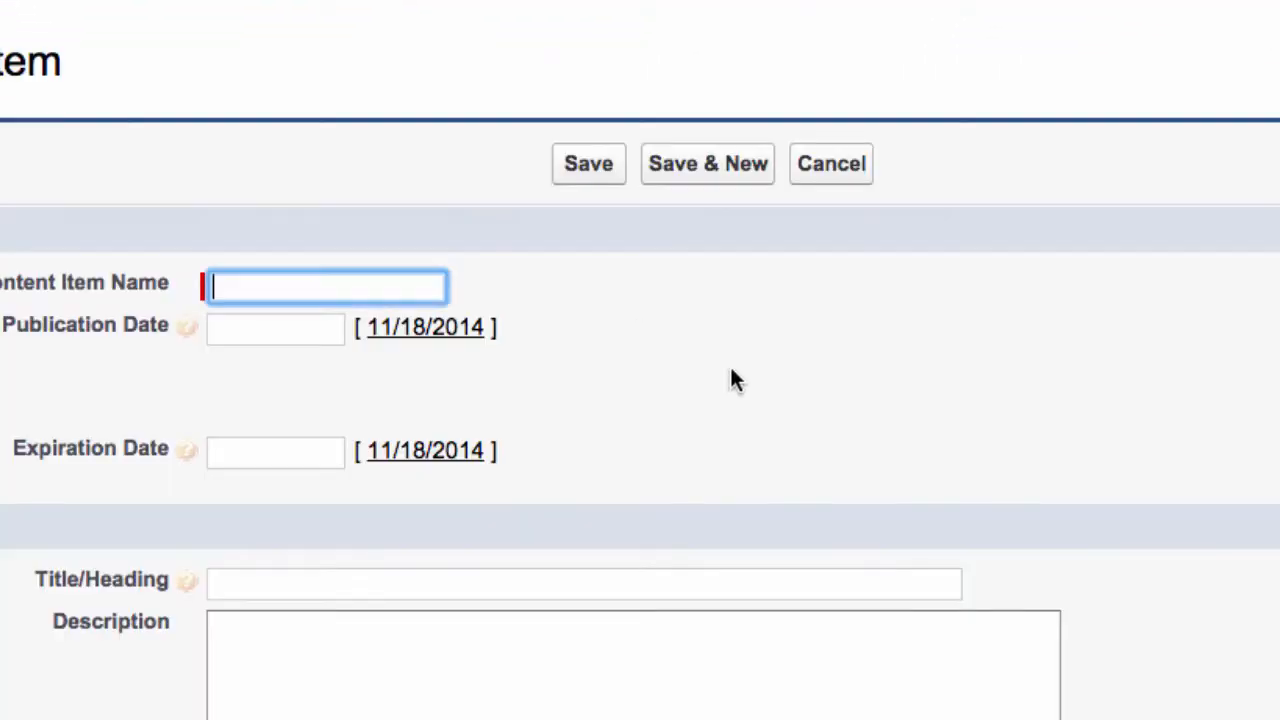
left_click(332, 290)
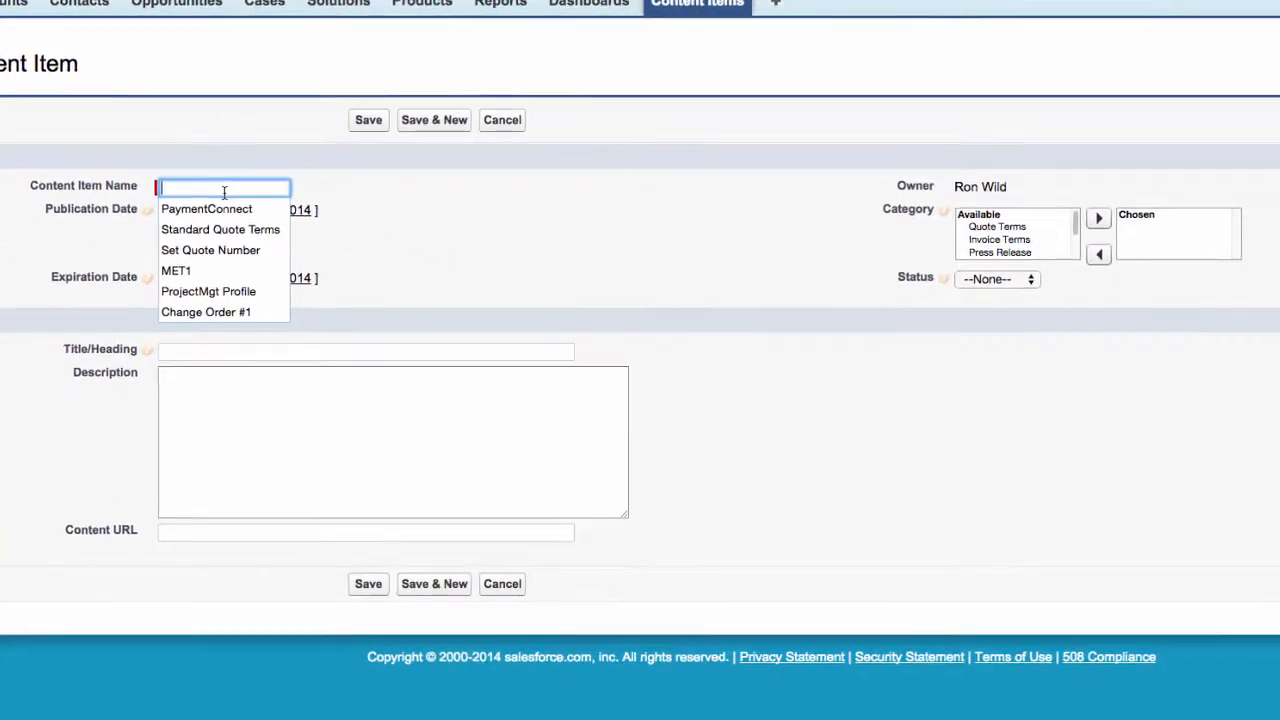
type("Stan")
key("Down")
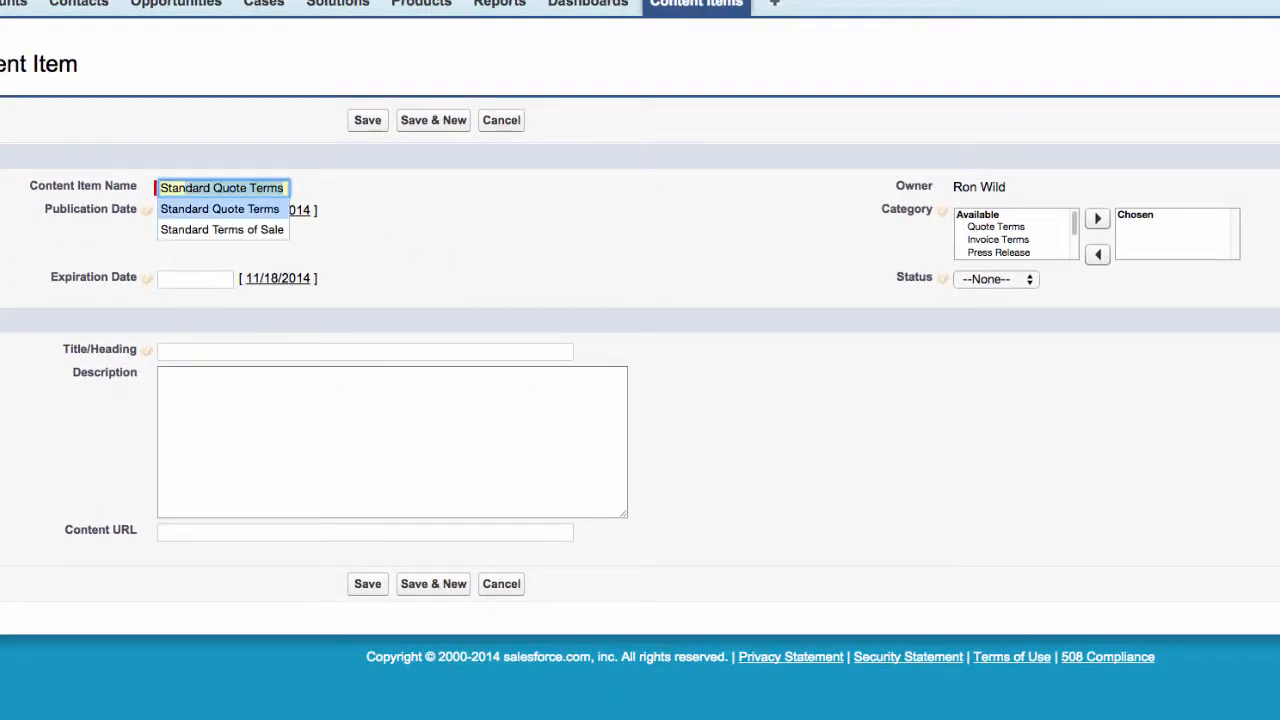
key("Return")
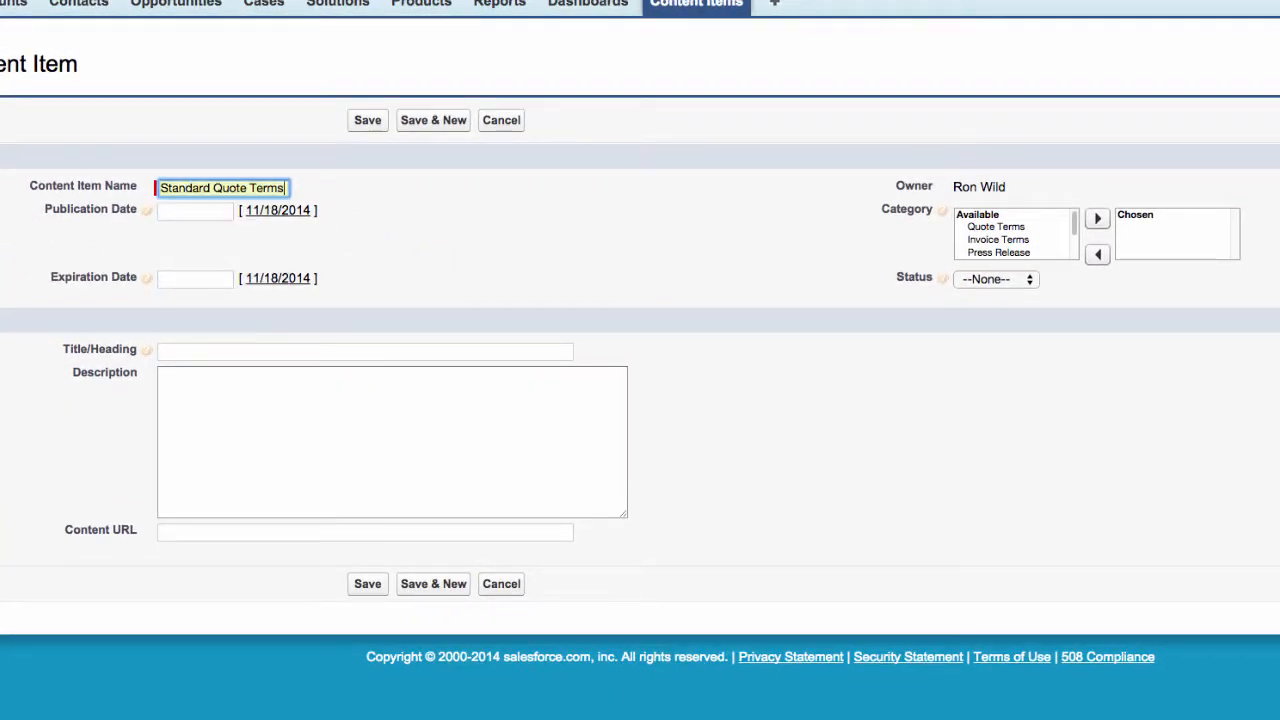
Set publication date 11/18/2014, status Approved, category Quote Terms and title Standard Quote Terms, then save
left_click(172, 213)
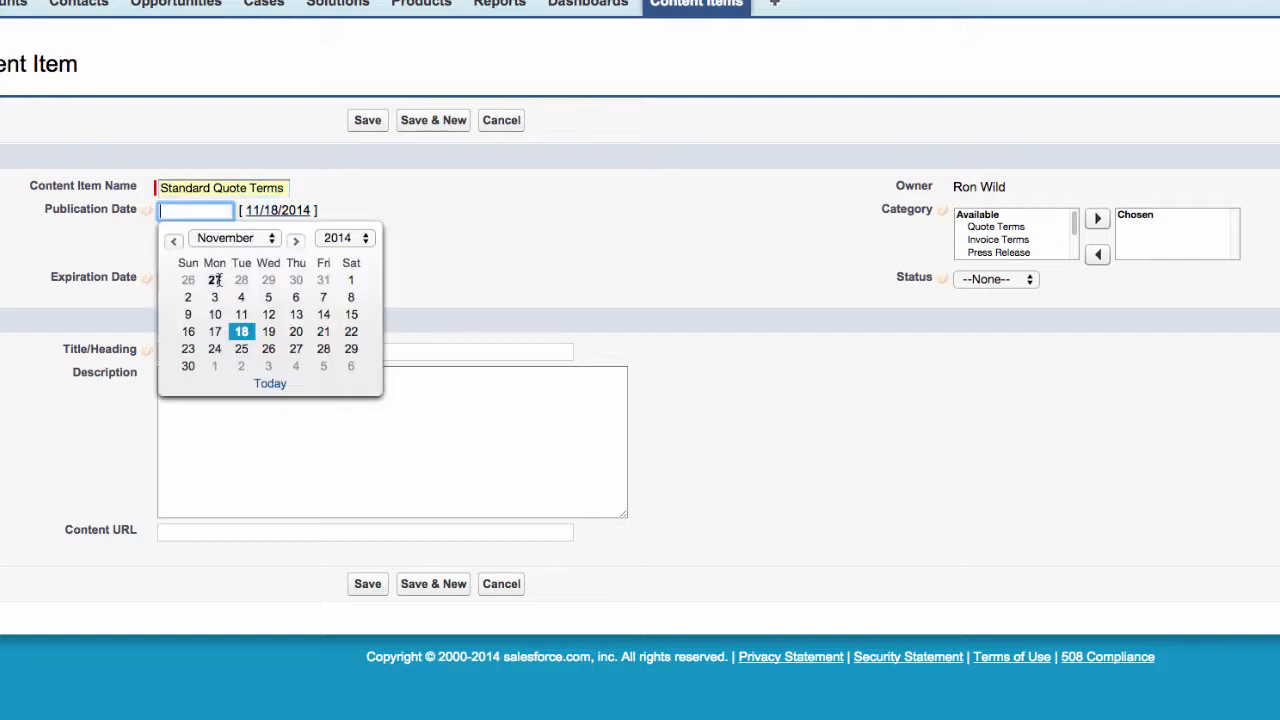
left_click(242, 335)
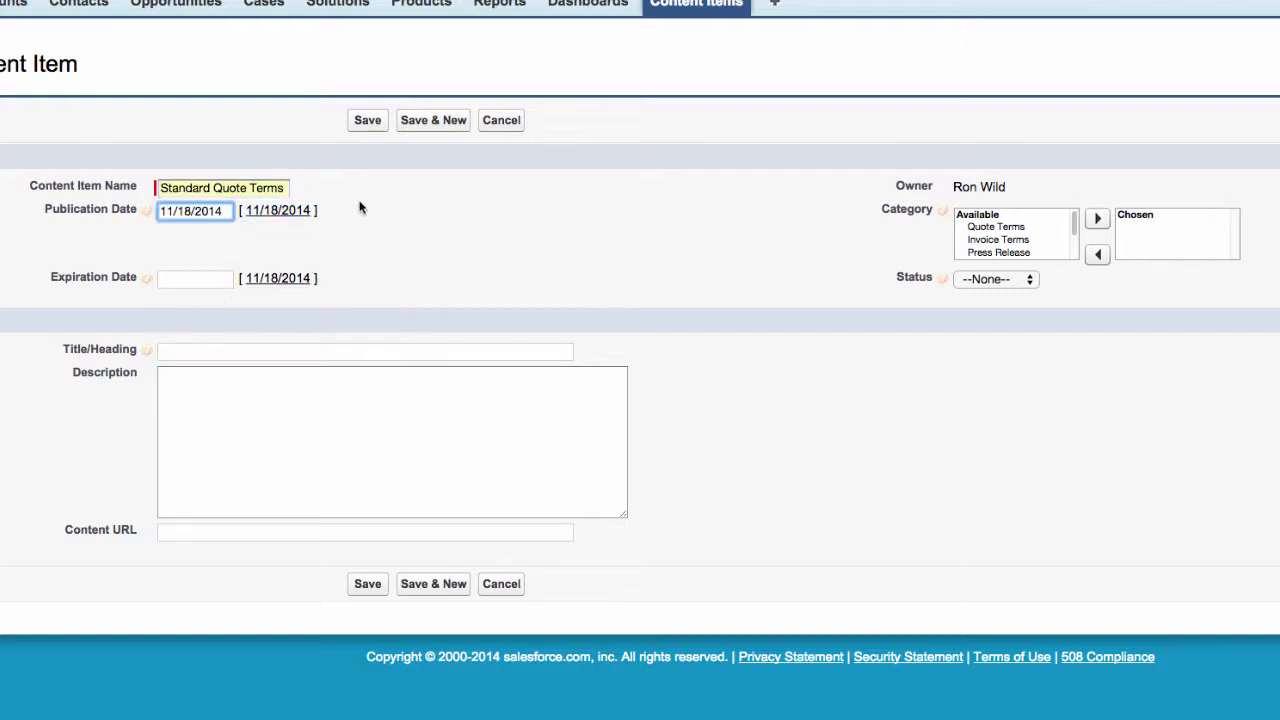
left_click(982, 279)
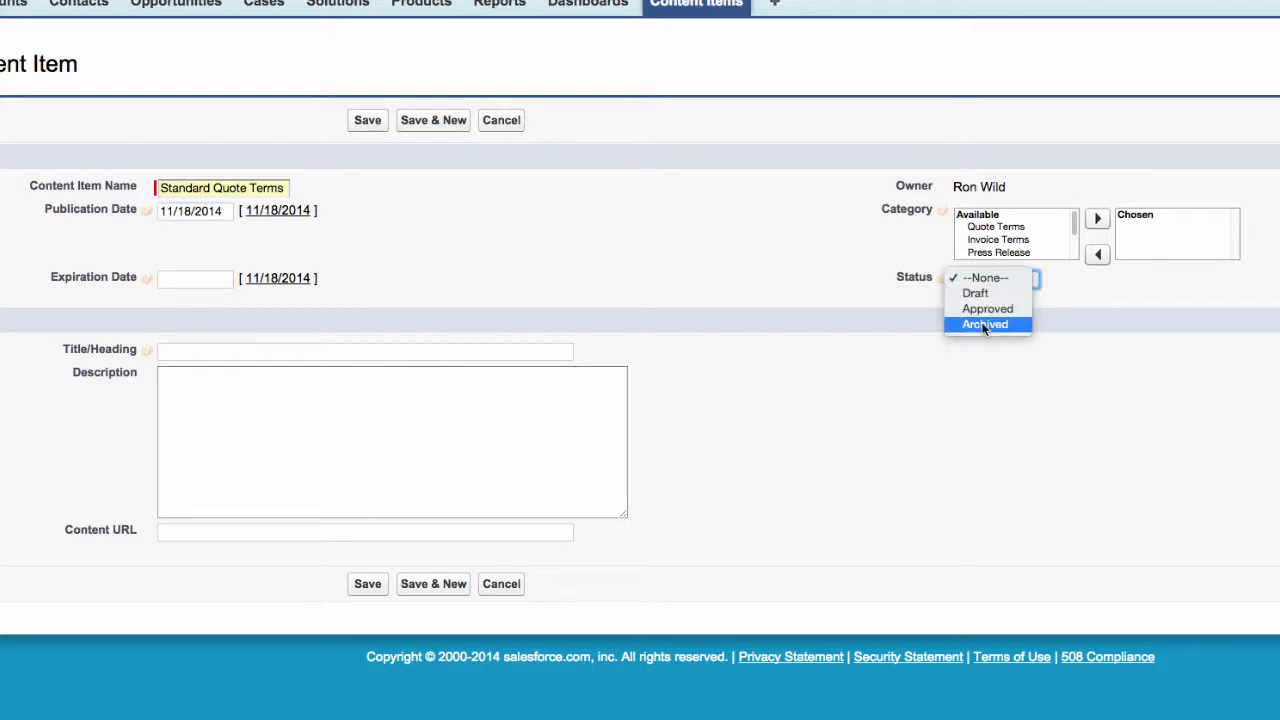
left_click(983, 308)
left_click(1000, 228)
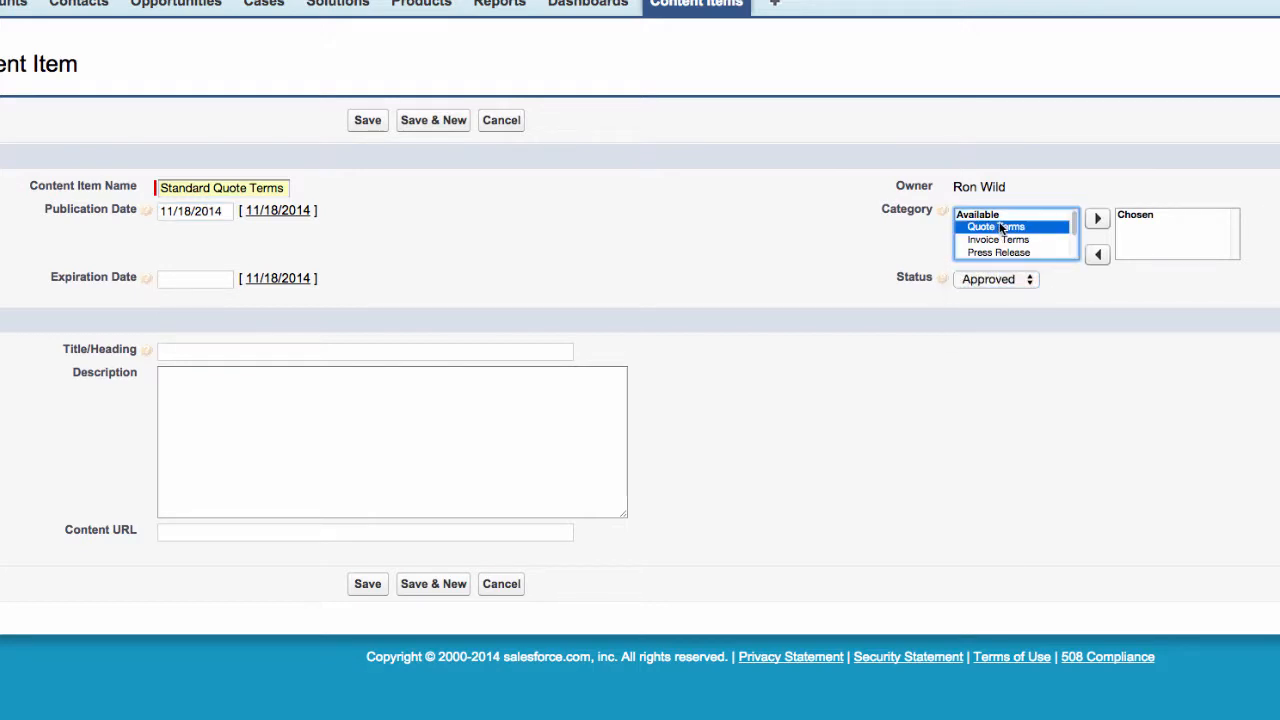
left_click(1099, 220)
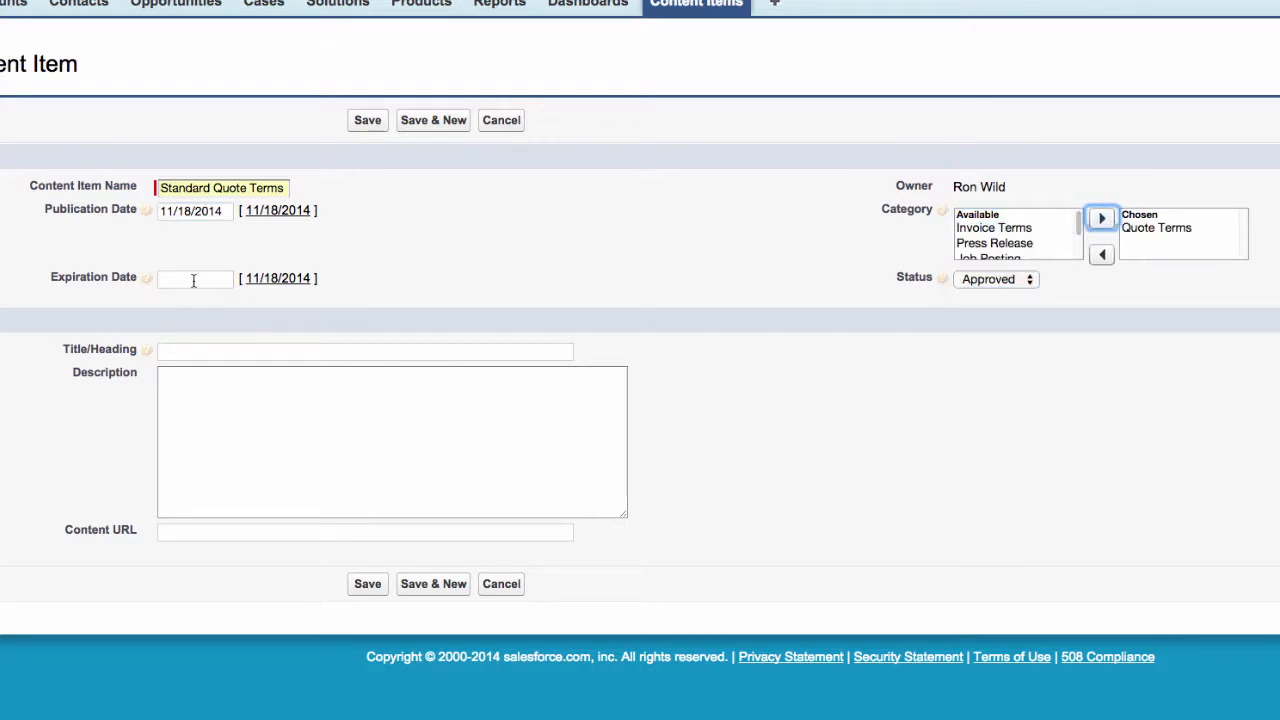
left_click(206, 350)
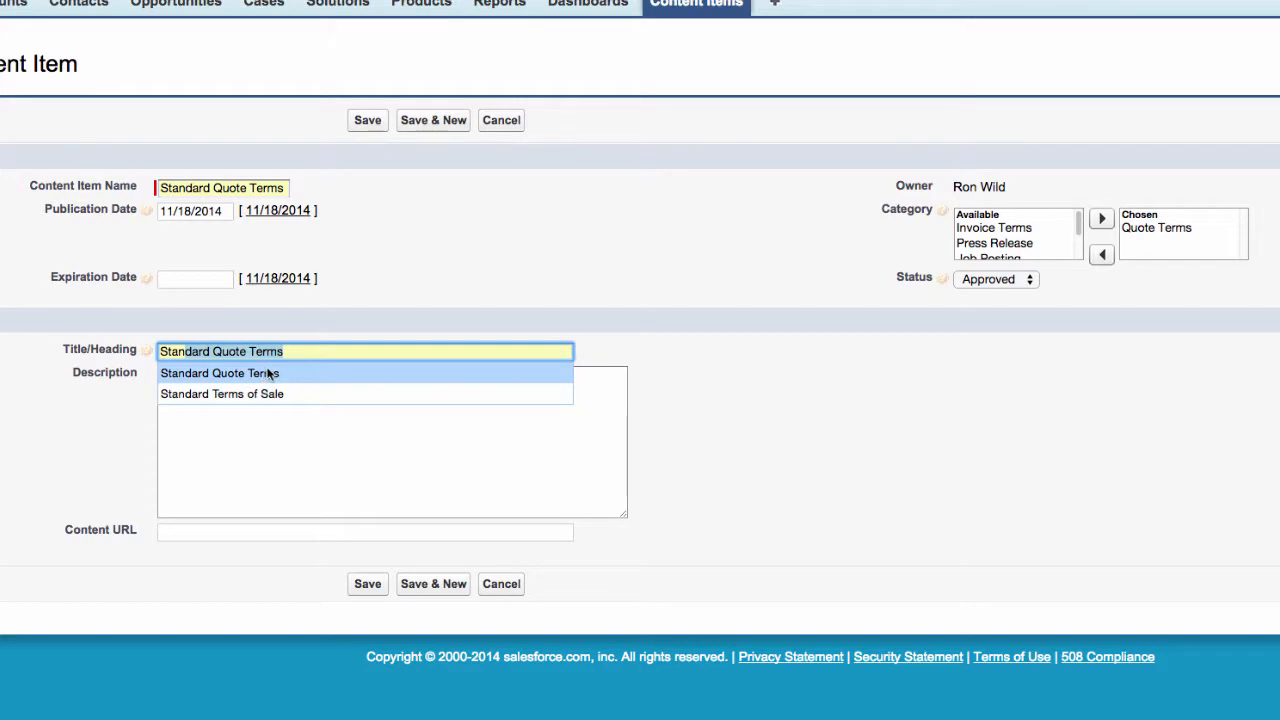
left_click(270, 373)
left_click(368, 120)
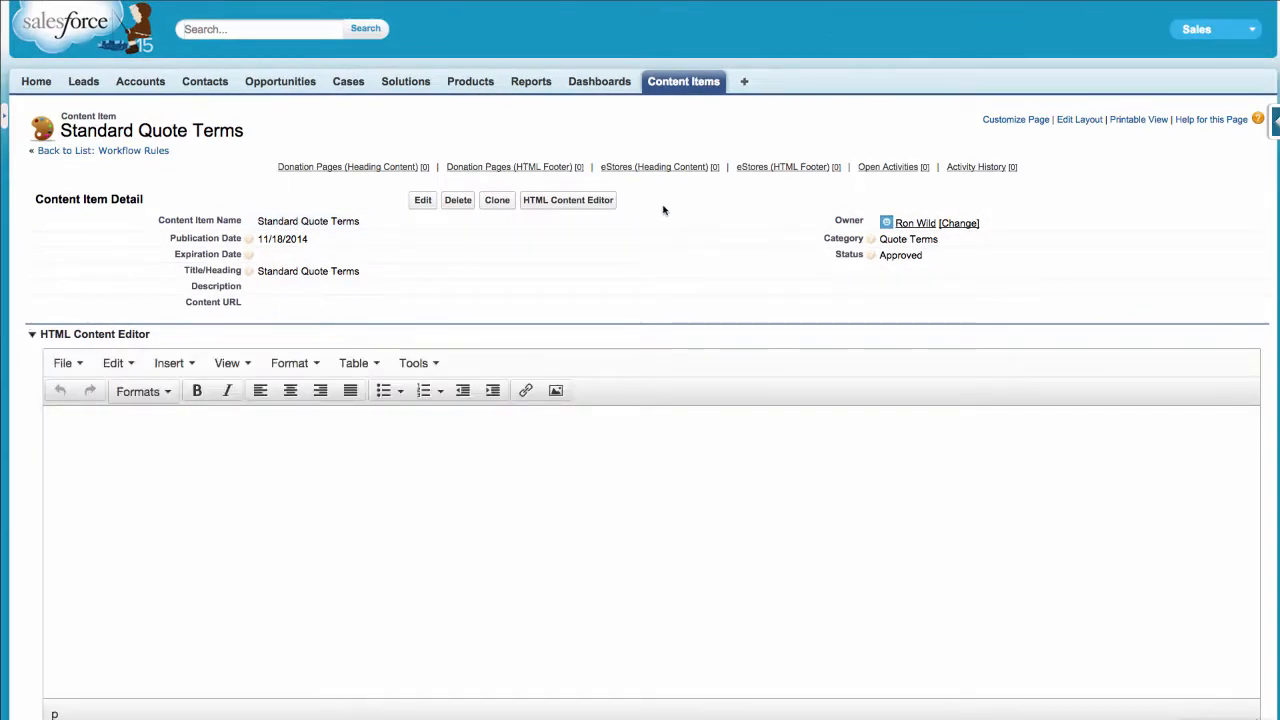
Paste the sample terms text into the Standard Quote Terms body
scroll(660, 208, "down", 3)
scroll(663, 209, "down", 2)
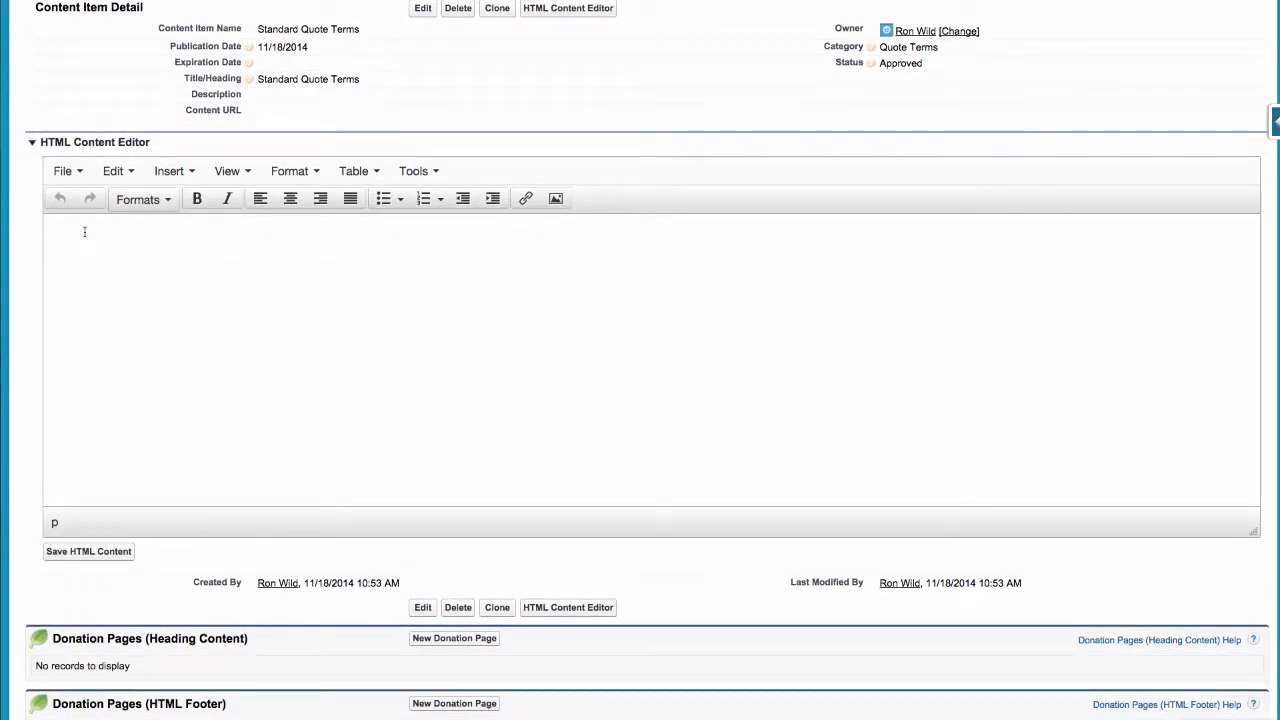
type("Lorem ipsum dolor sit amet, consectetur adipiscing elit, sed do eiusmod tempor incididunt ut labore et dolore magna aliqua. Ut enim ad minim veniam, quis nostrud exercitation ullamco laboris nisi ut aliquip ex ea commodo consequat. Duis aute irure dolor in reprehenderit in voluptate velit esse cillum dolore eu fugiat nulla pariatur. Excepteur sint occaecat cupidatat non proident, sunt in culpa qui officia deserunt mollit anim id est laborum. Excepteur sint occaecat cupidatat non proident, sunt in culpa qui officia deserunt mollit anim id est laborum. Heading Lorem ipsum dolor sit amet, consectetur adipiscing elit, sed do eiusmod tempor incididunt ut labore et dolore magna aliqua. Ut enim ad minim veniam, quis nostrud exercitation ullamco laboris nisi ut aliquip ex ea commodo consequat. Duis aute irure dolor in reprehenderit in voluptate velit esse cillum dolore eu fugiat nulla pariatur. Excepteur sint occaecat cupidatat non proident, sunt in culpa qui officia deserunt mollit anim id est laborum. Excepteur sint occaecat cupidatat non proident, sunt in culpa qui officia deserunt mollit anim id est laborum. Excepteur sint occaecat cupidatat non proident, sunt in culpa qui officia deserunt mollit anim id est laborum. Excepteur sint occaecat cupidatat non proident, sunt in culpa qui officia deserunt mollit anim id est laborum. Excepteur sint occaecat cupidatat non proident, sunt in culpa qui officia deserunt mollit anim id est laborum. Excepteur sint occaecat cupidatat non proident, sunt in culpa qui officia deserunt mollit anim id est laborum.")
Bold the Heading line, italicise a phrase in the second paragraph, and save the HTML content
double_click(89, 272)
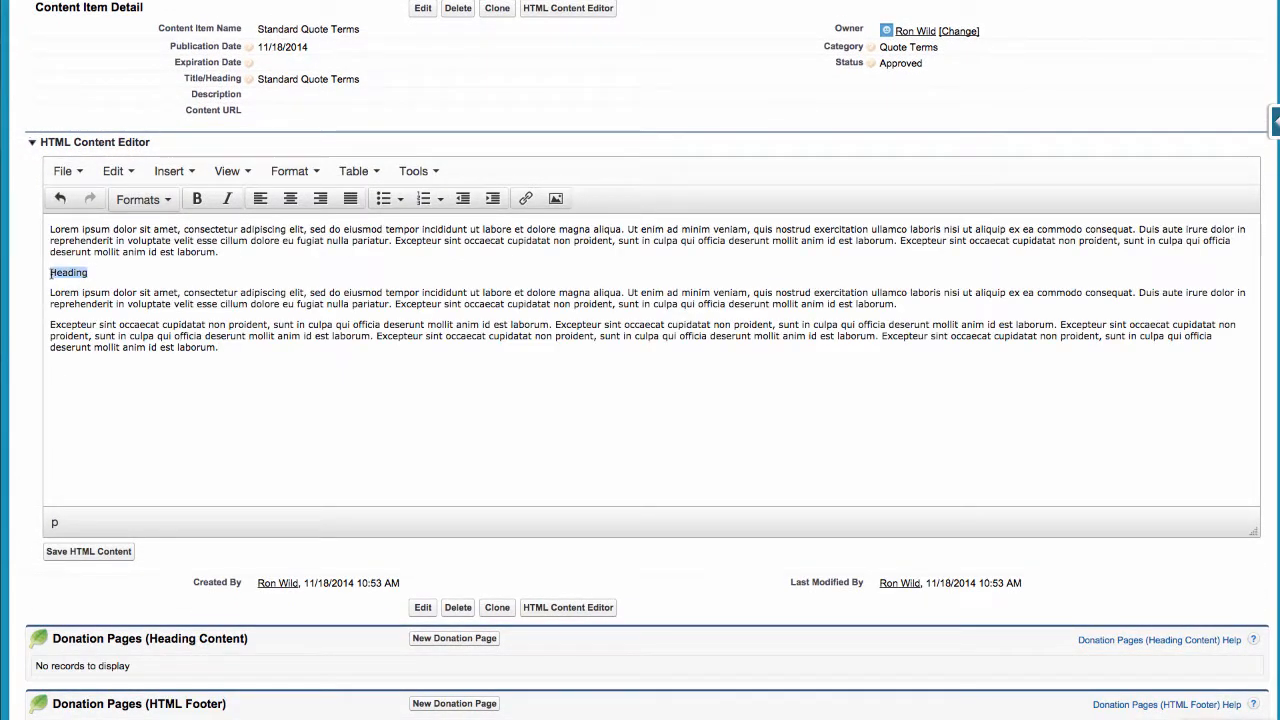
left_click(197, 199)
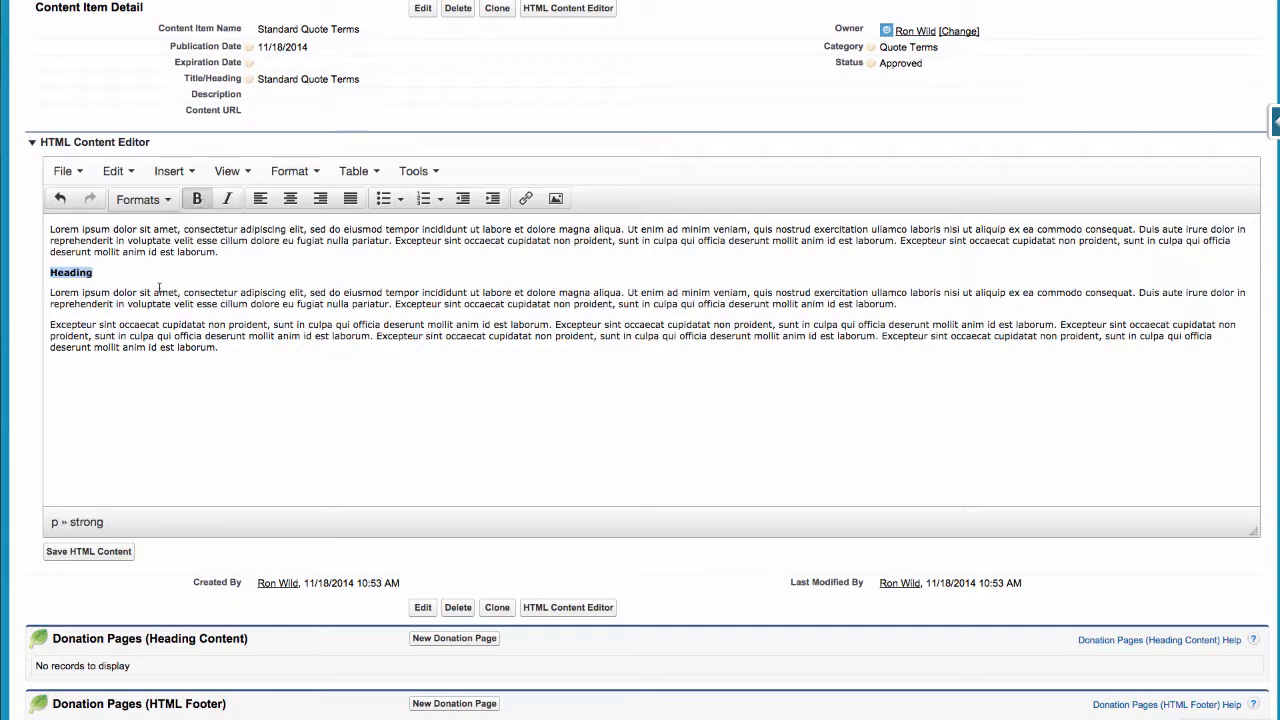
left_click_drag(175, 304, 422, 304)
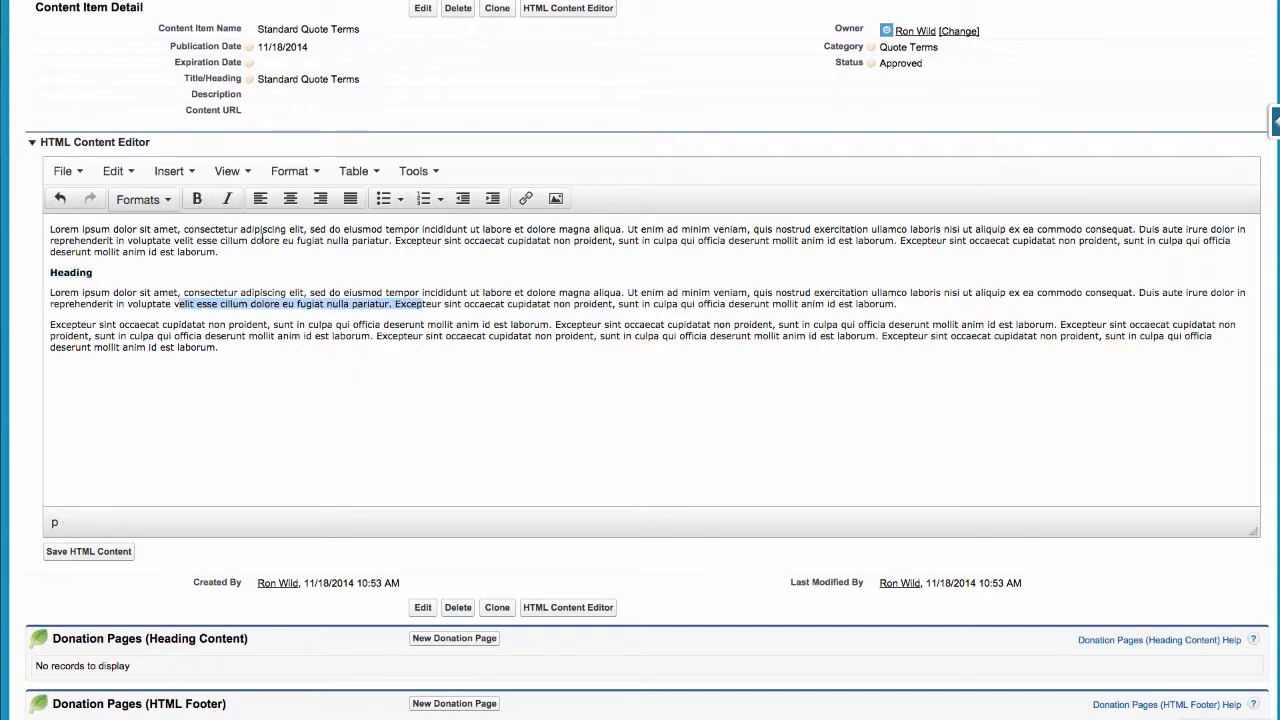
left_click(228, 200)
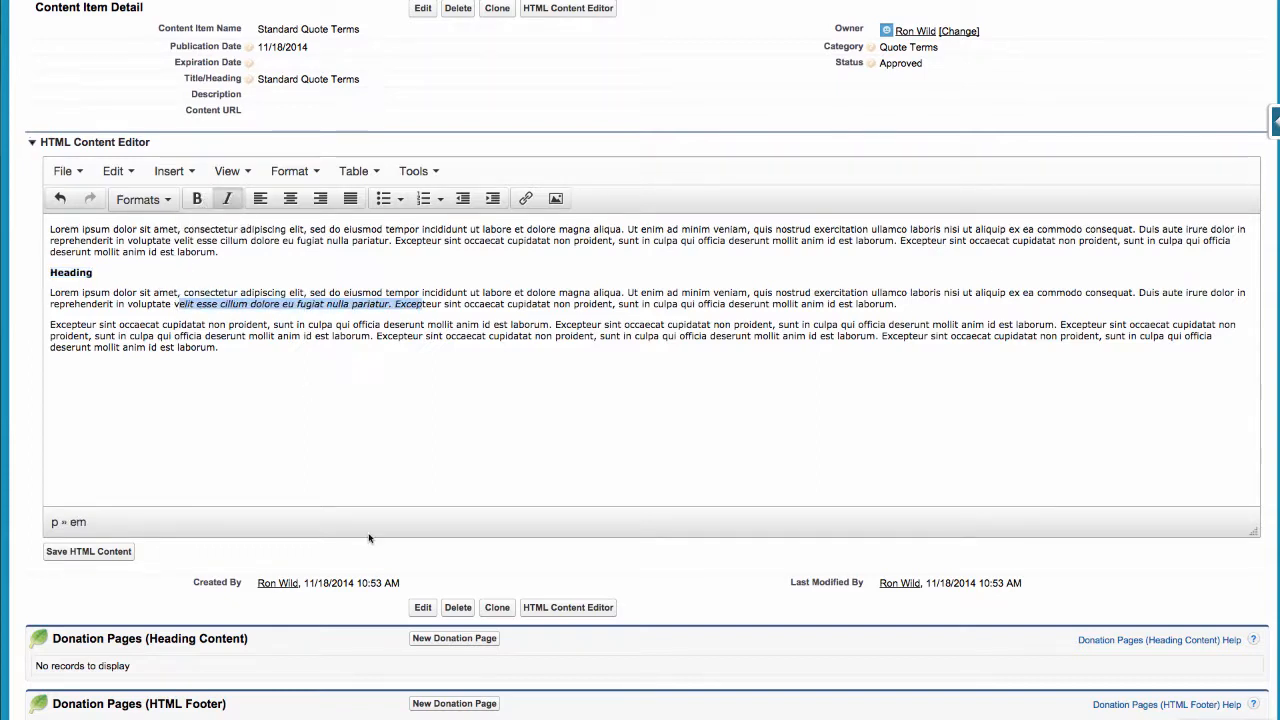
left_click(113, 555)
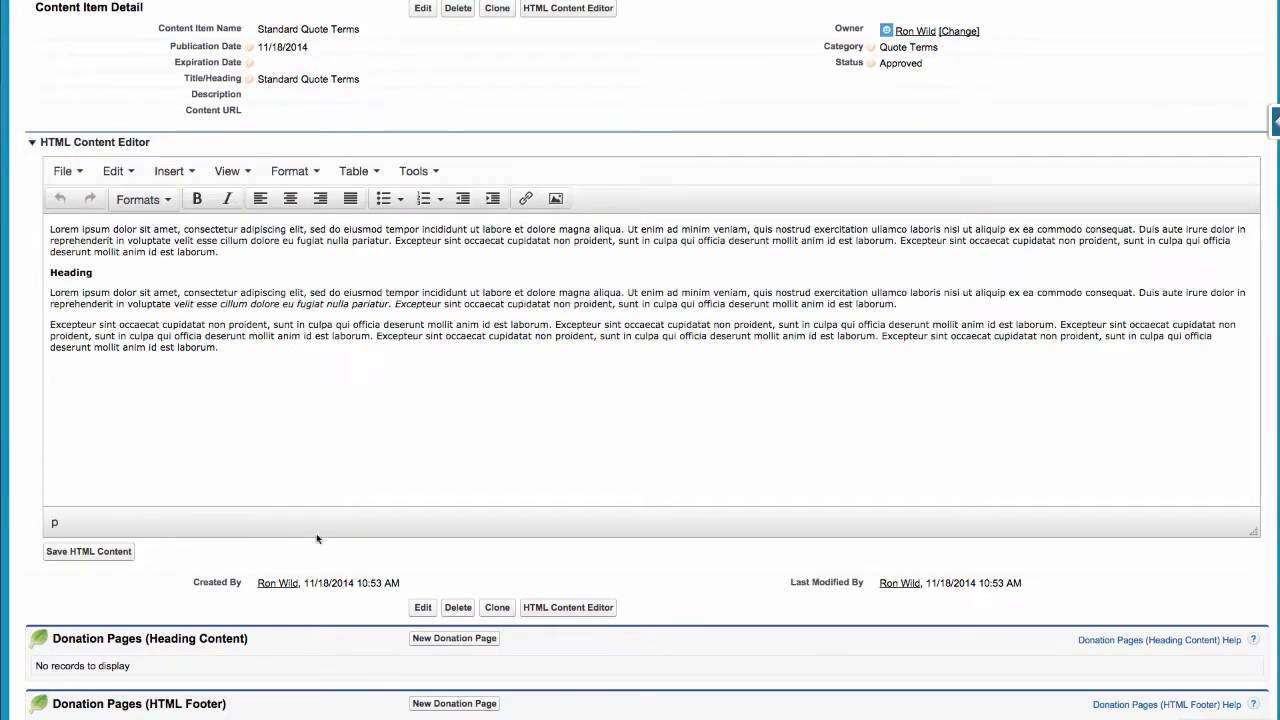
scroll(440, 380, "up", 3)
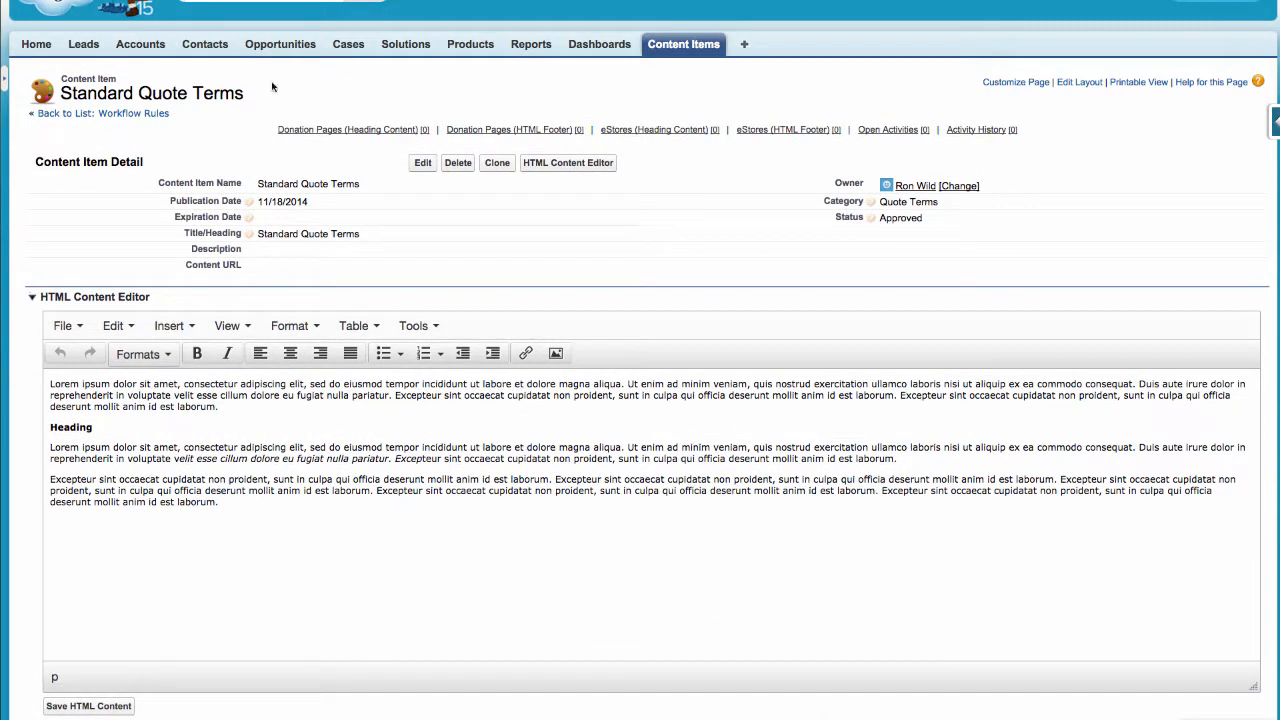
left_click(279, 46)
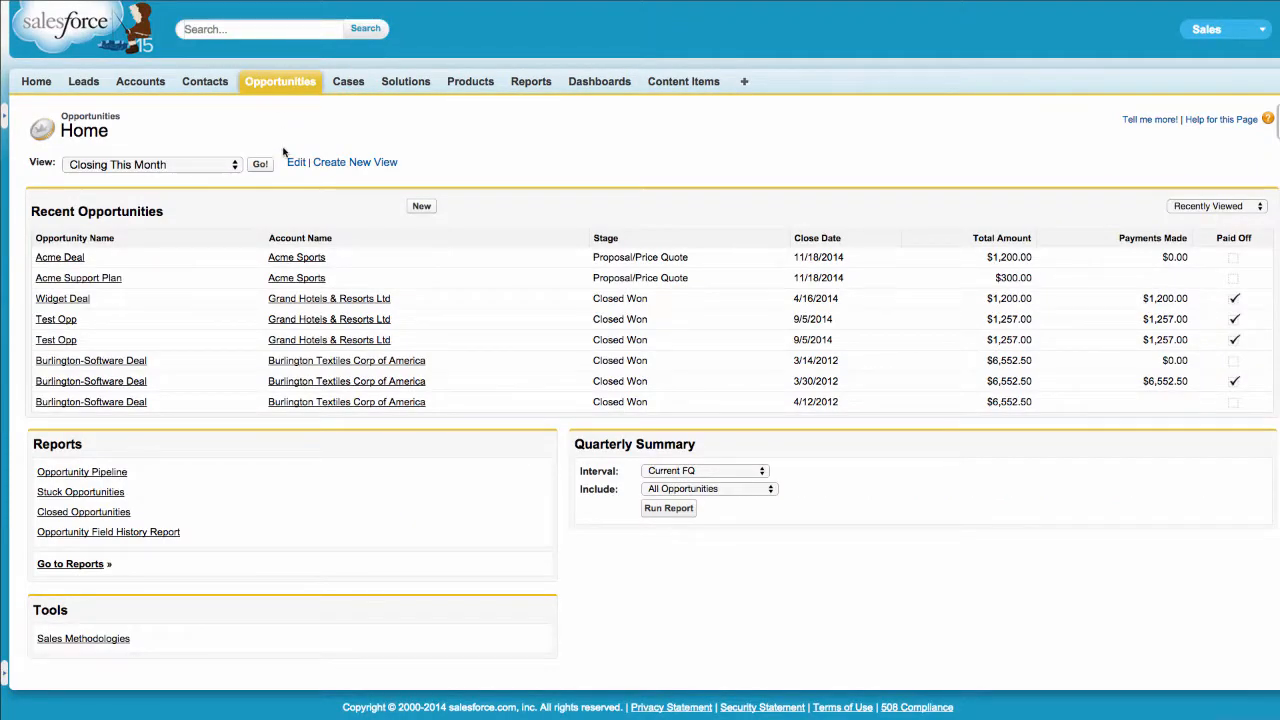
Open the Acme Deal opportunity and review its $1,200.00 details, contact role and Accounting Pack Pro product
left_click(62, 258)
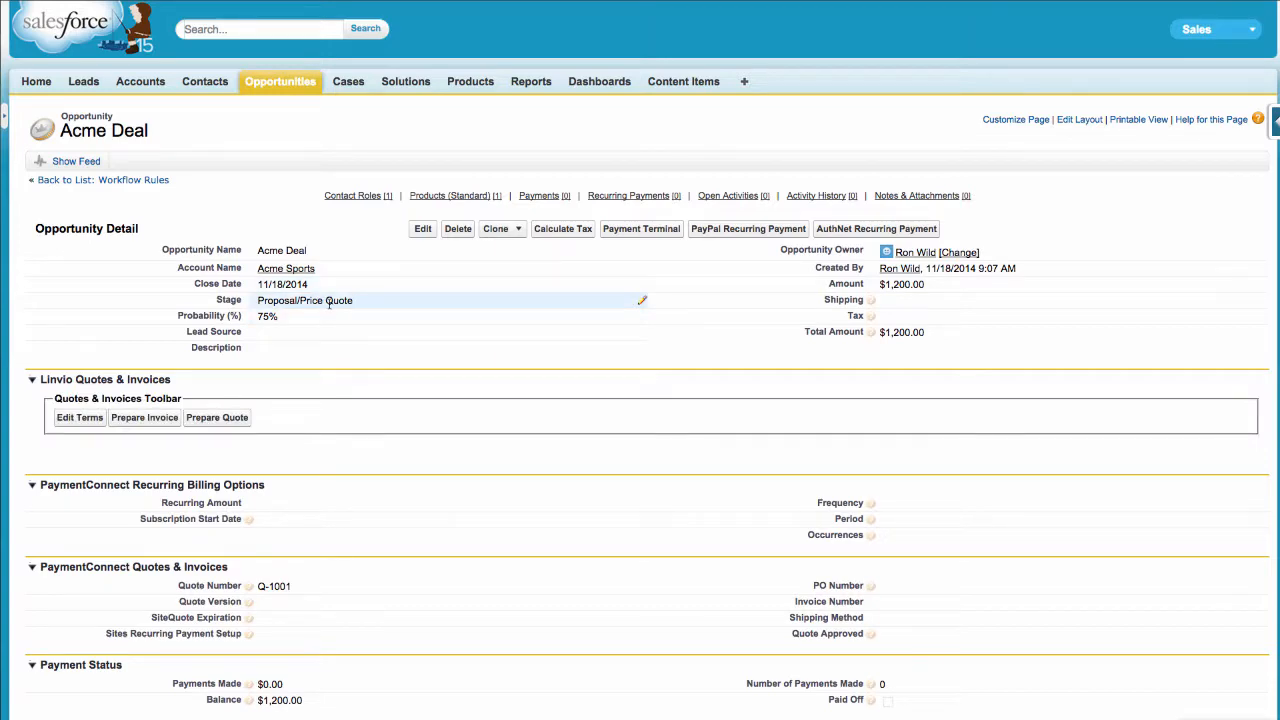
scroll(329, 303, "down", 5)
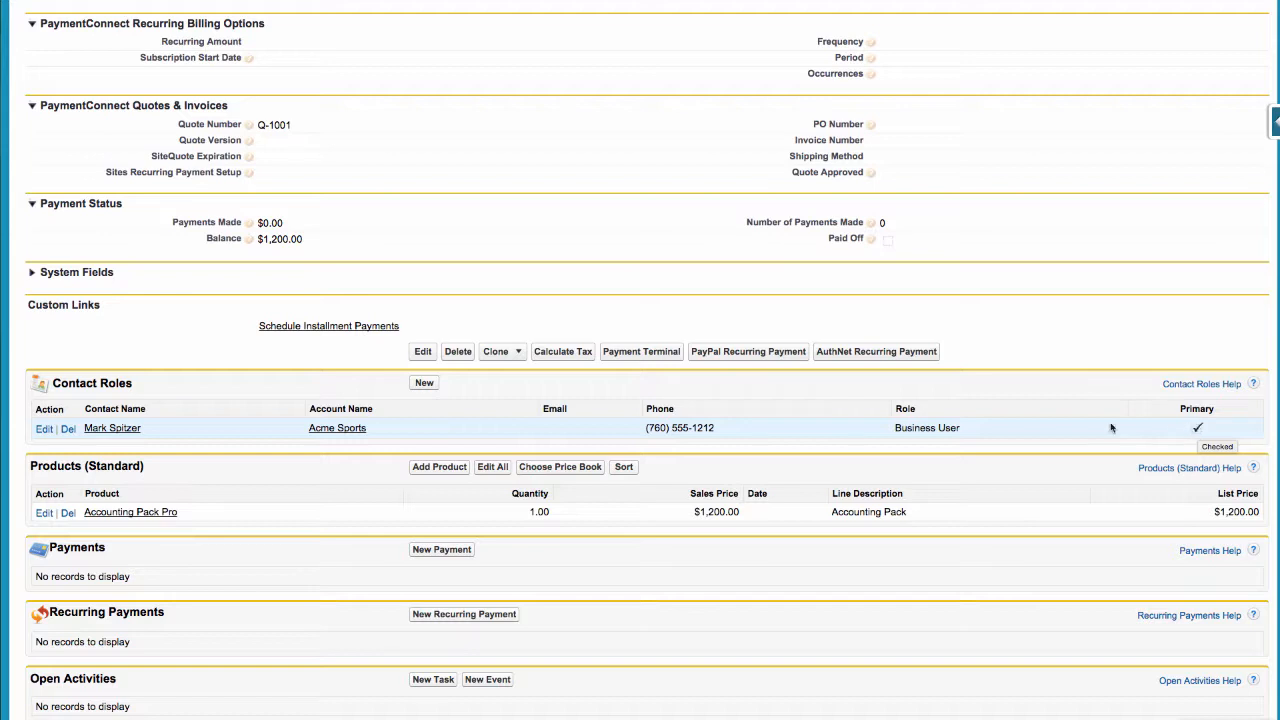
scroll(153, 497, "down", 1)
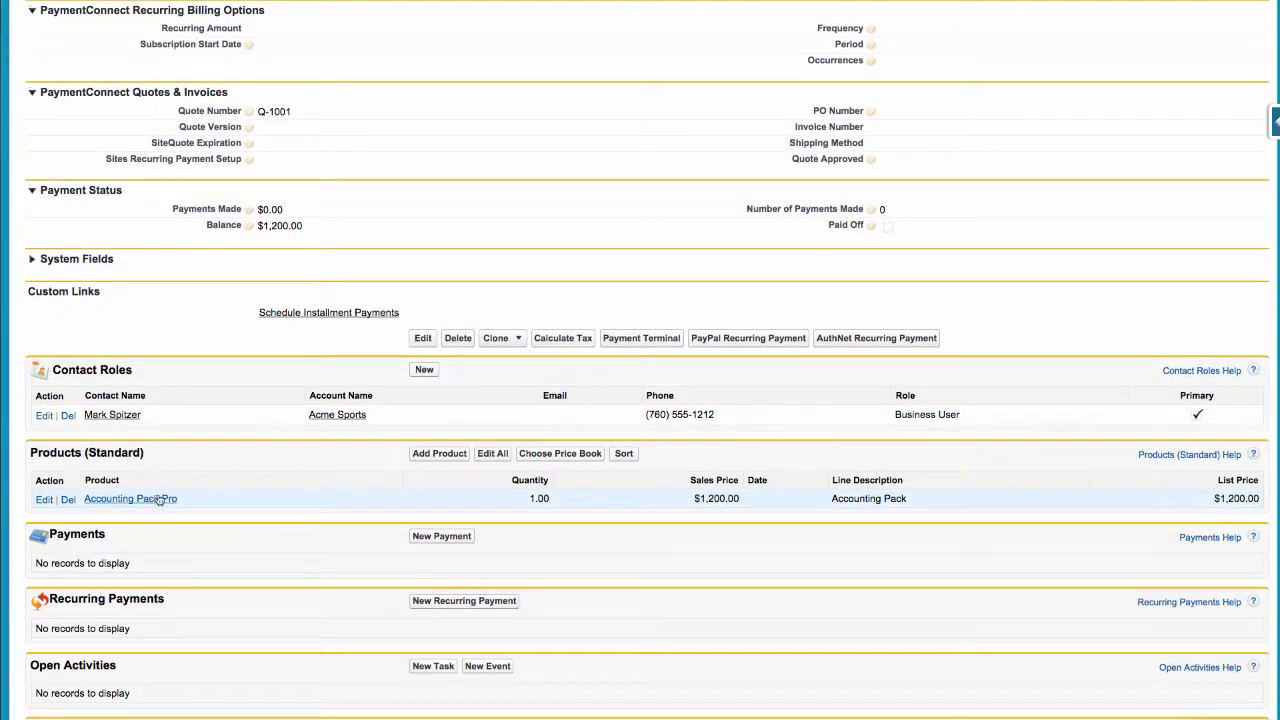
scroll(363, 298, "up", 10)
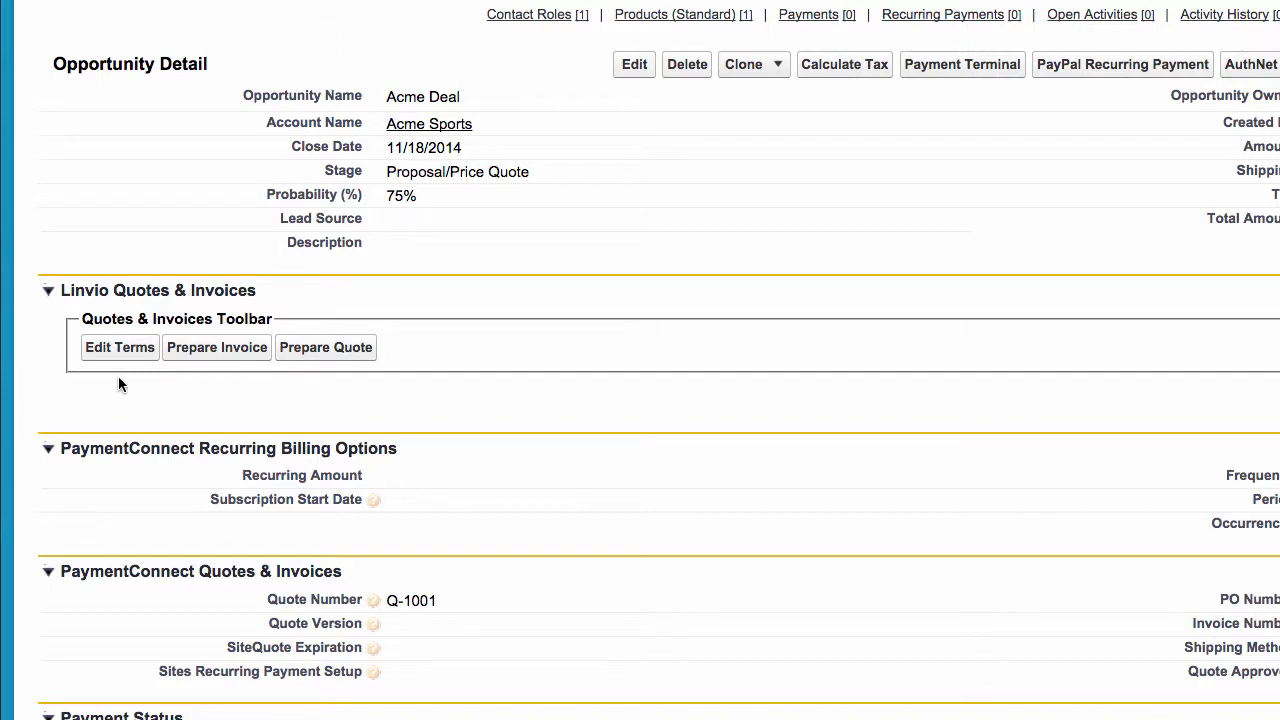
Start a quote for Acme Deal and try 4 monthly installment payments
left_click(336, 359)
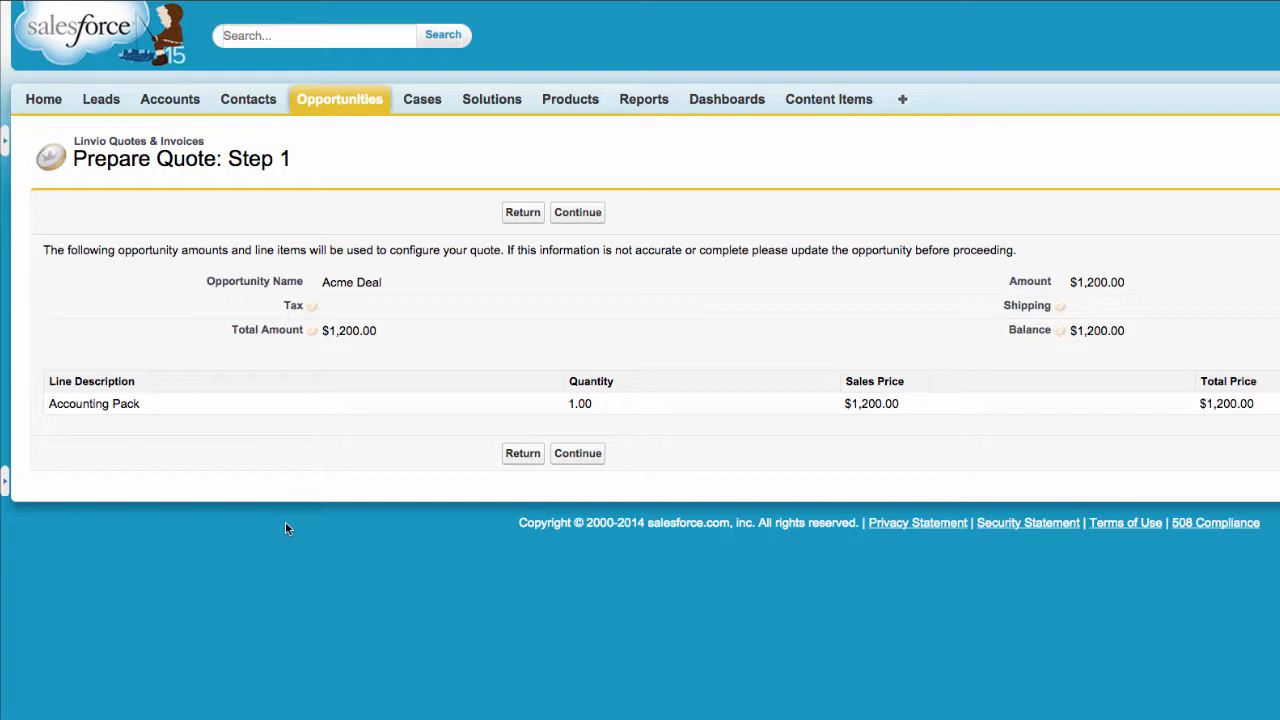
left_click(590, 215)
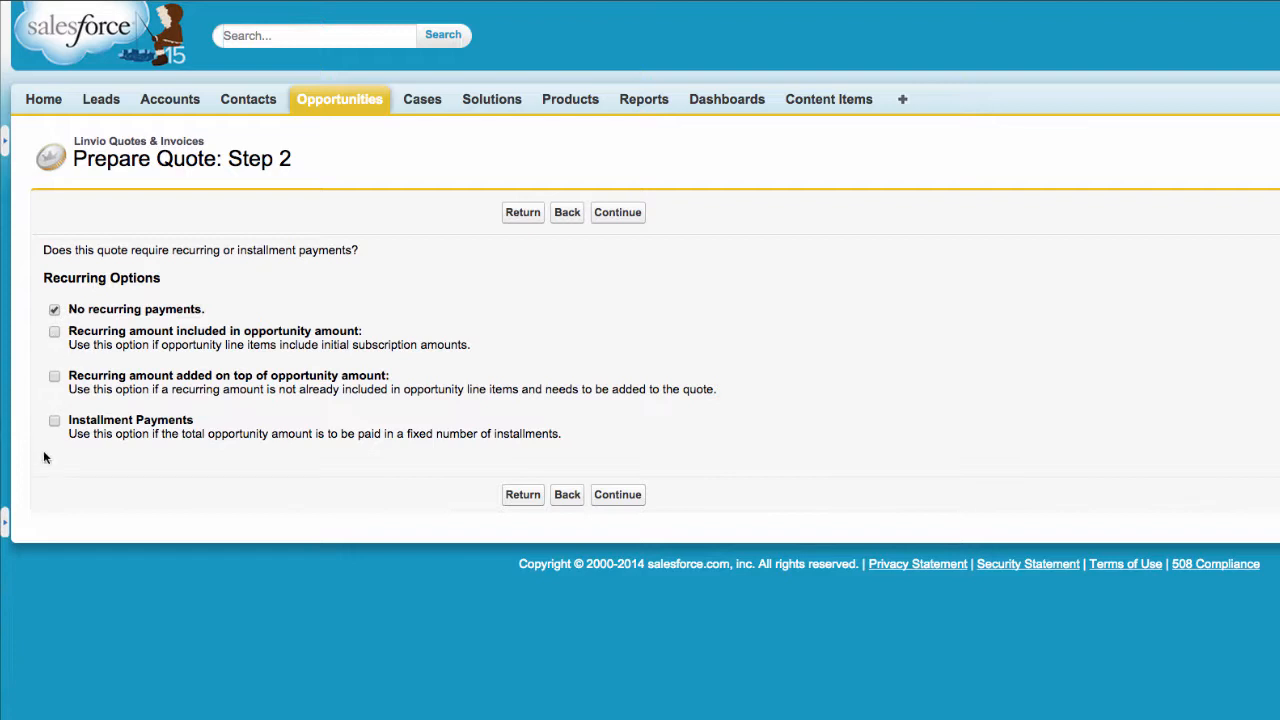
left_click(54, 421)
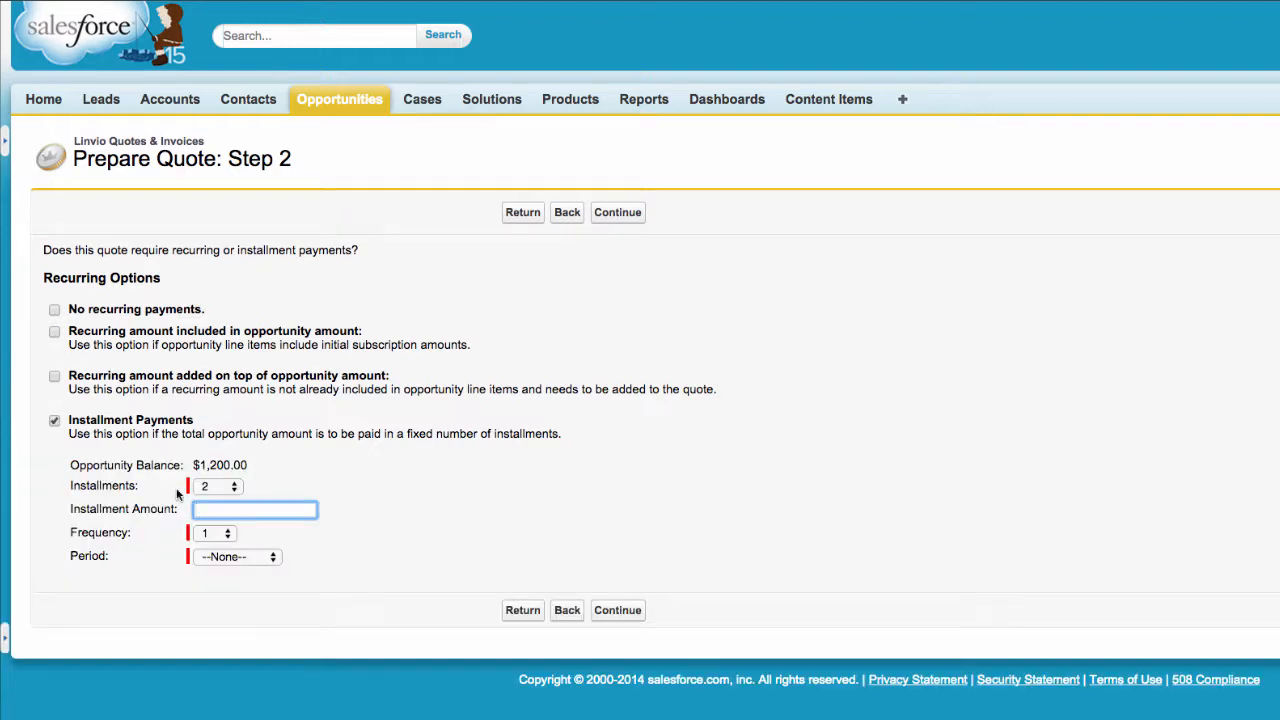
left_click(226, 487)
left_click(222, 519)
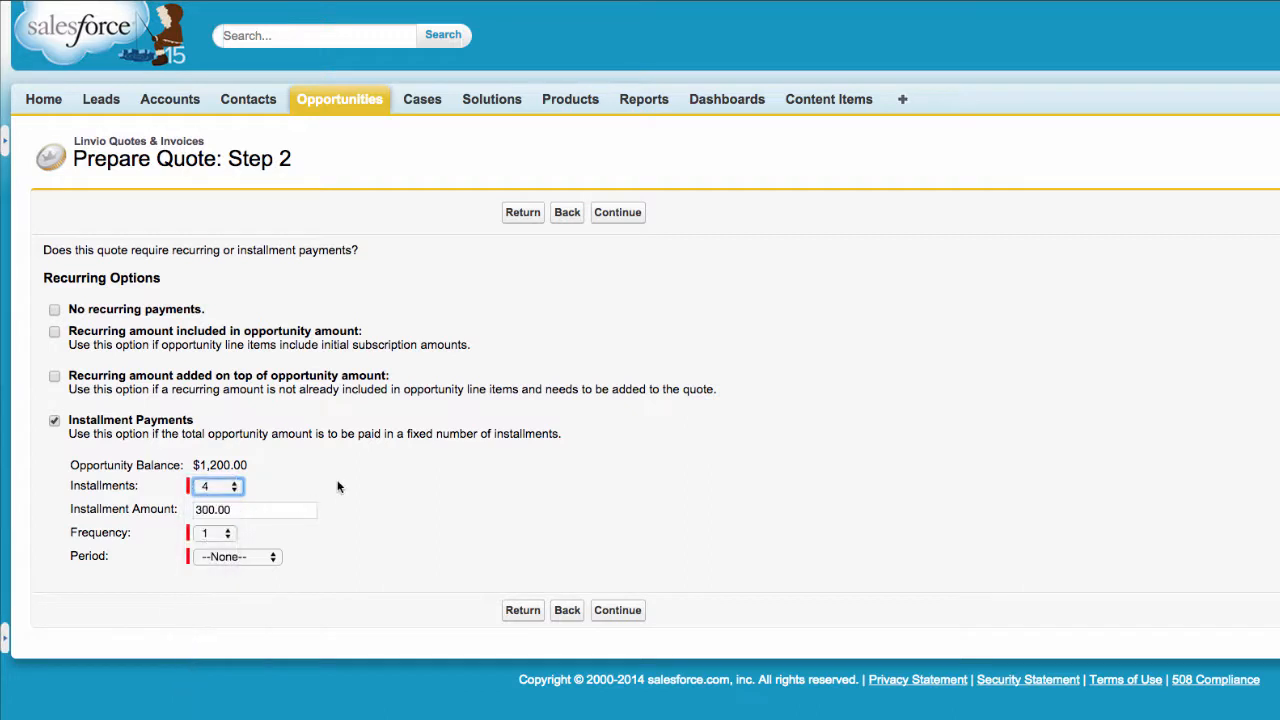
left_click(236, 557)
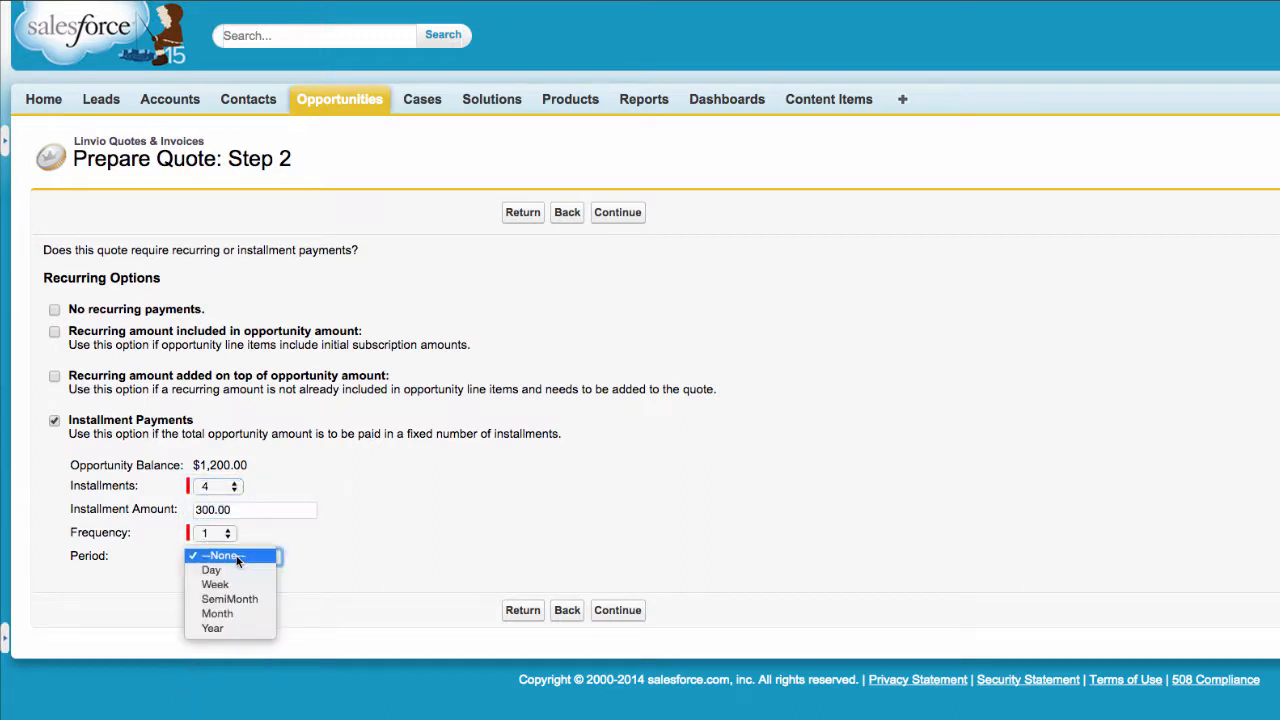
left_click(217, 613)
Settle on no recurring payments for the quote and continue to Step 3
left_click(54, 376)
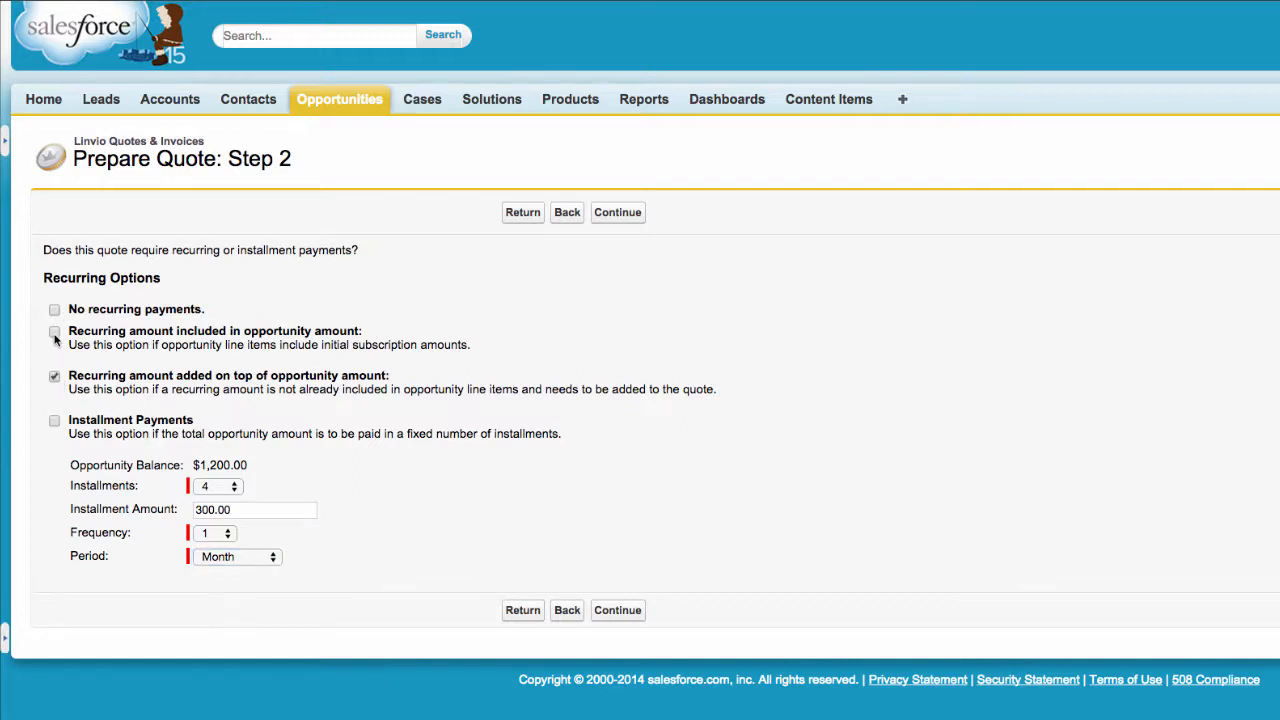
left_click(54, 332)
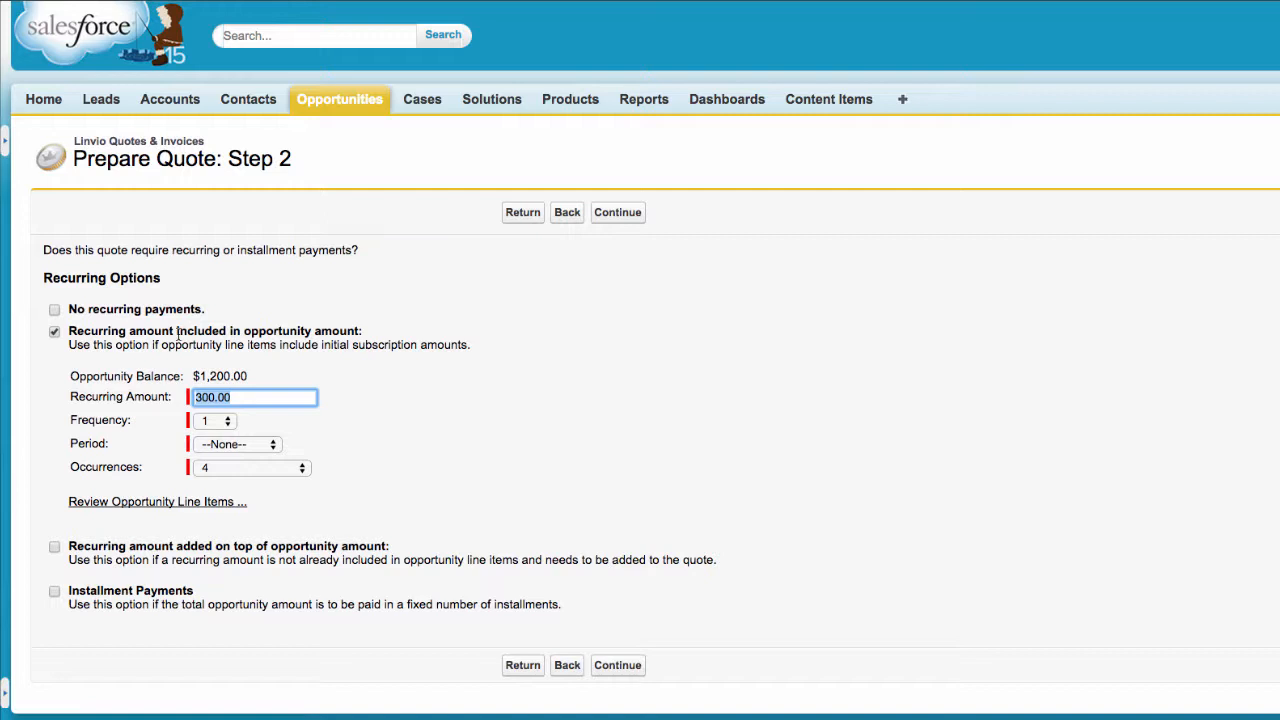
left_click(54, 310)
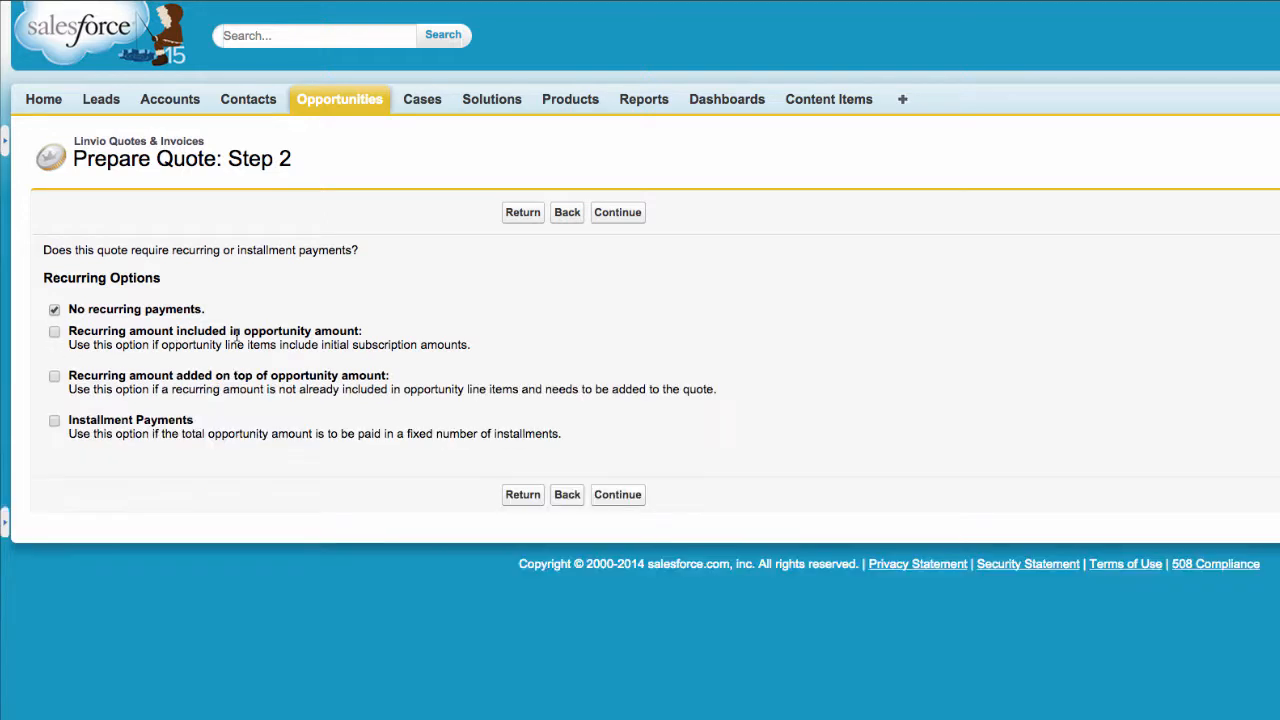
left_click(630, 214)
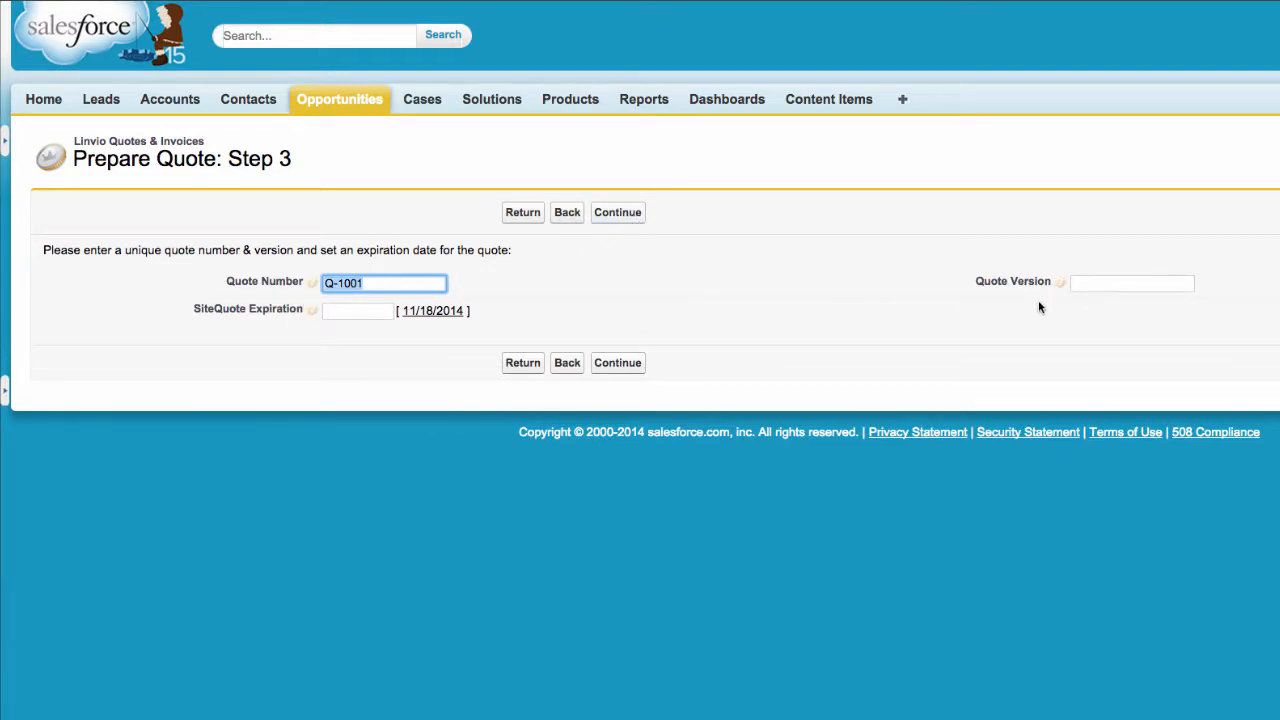
Set quote version 1 and expiration date 12/3/2014, then continue to the terms step
left_click(1089, 278)
type("1")
key("Tab")
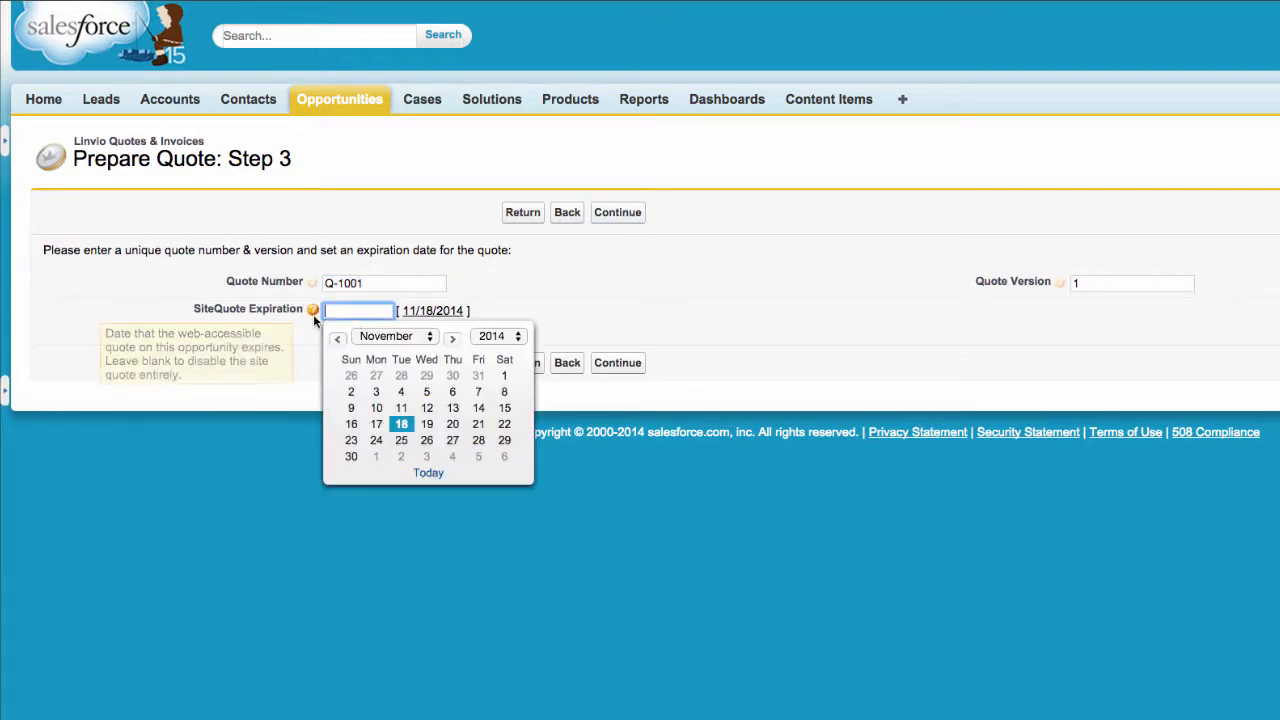
left_click(431, 313)
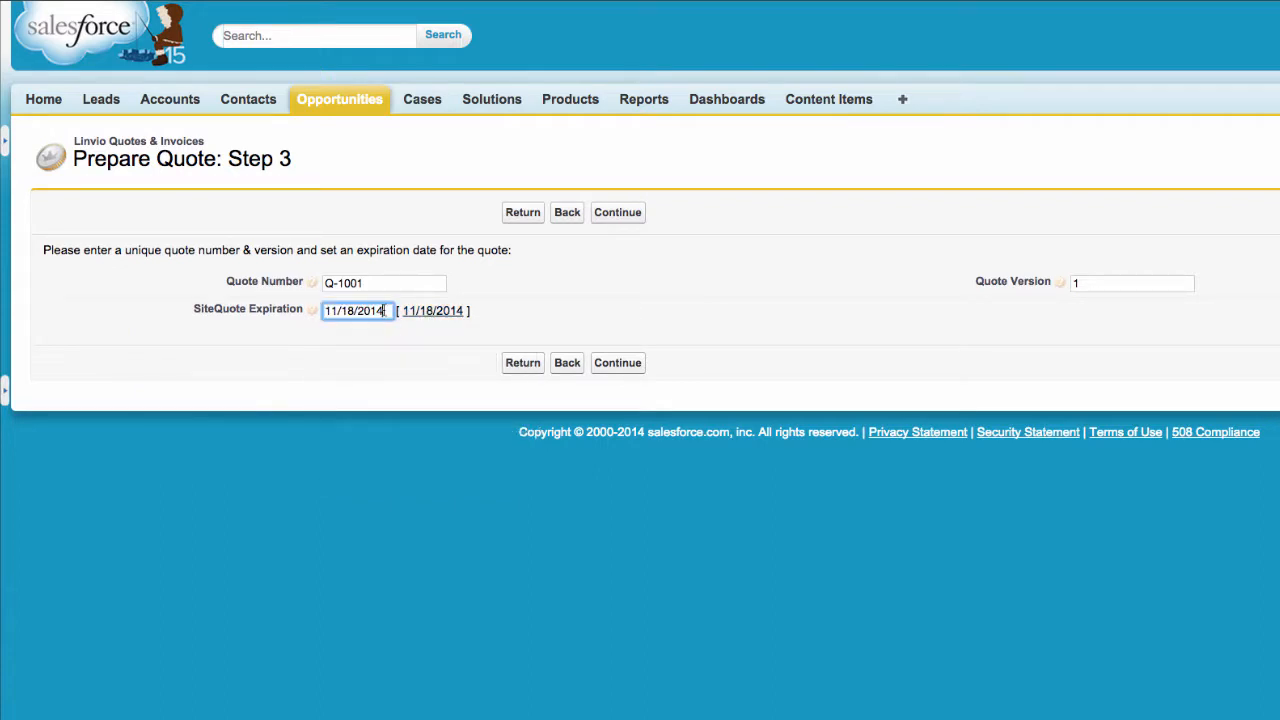
left_click(385, 311)
left_click(428, 458)
key("shift+Tab")
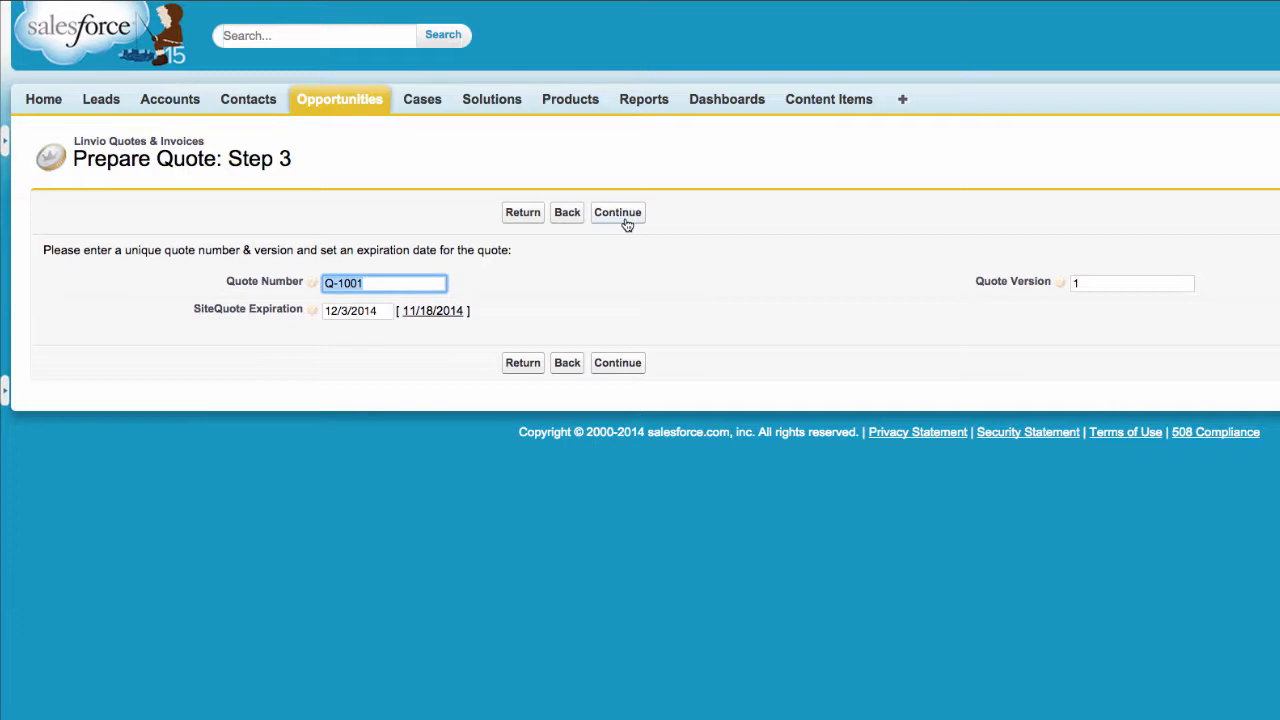
left_click(619, 217)
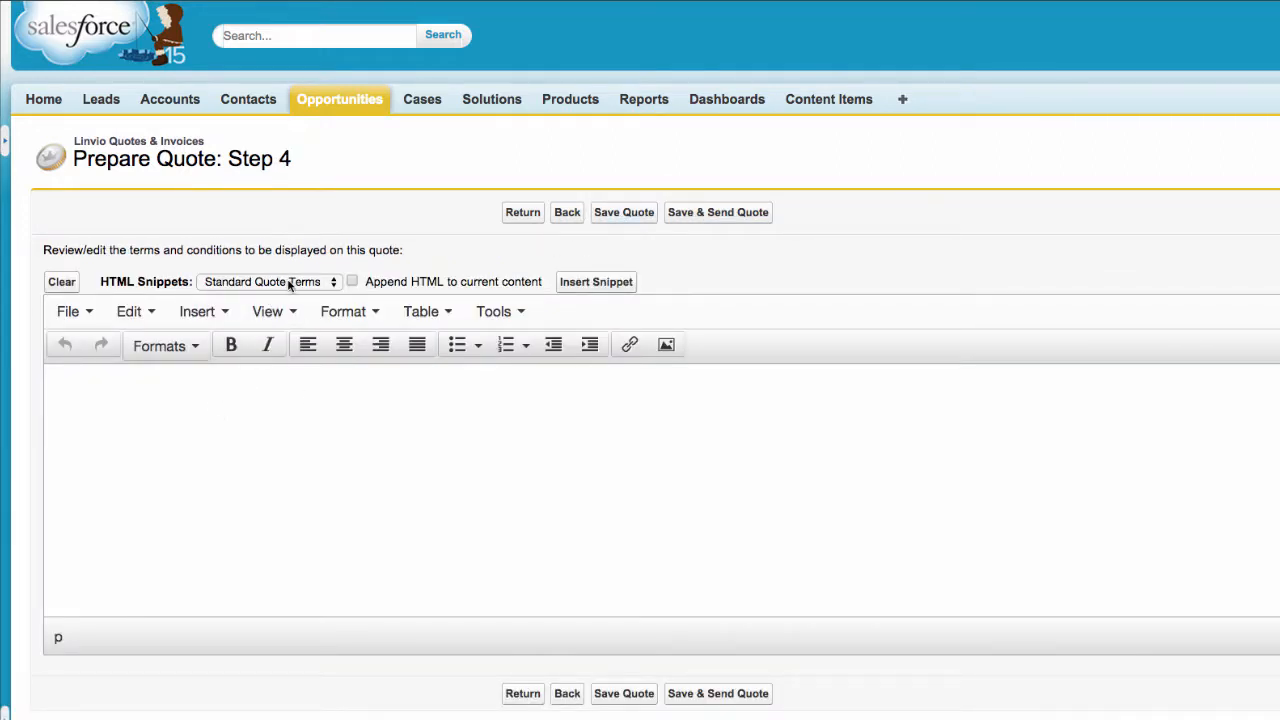
Insert the Standard Quote Terms snippet into the terms and save the quote
left_click(592, 283)
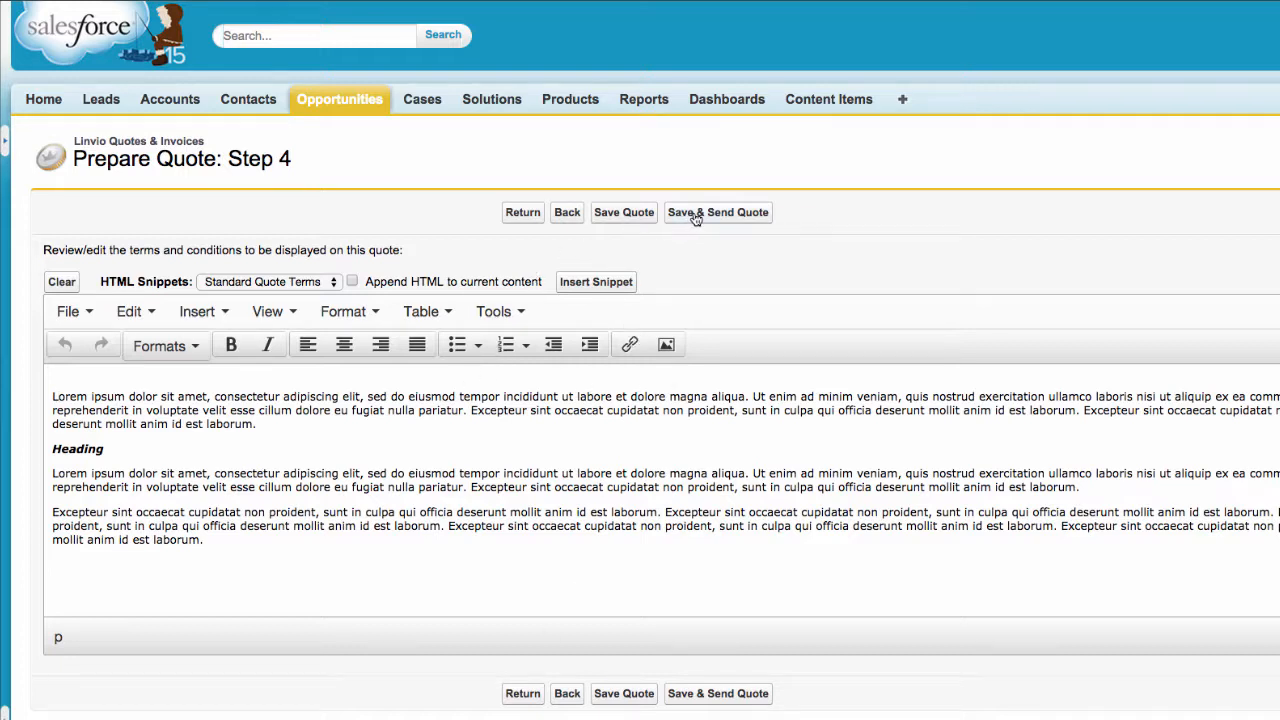
left_click(626, 214)
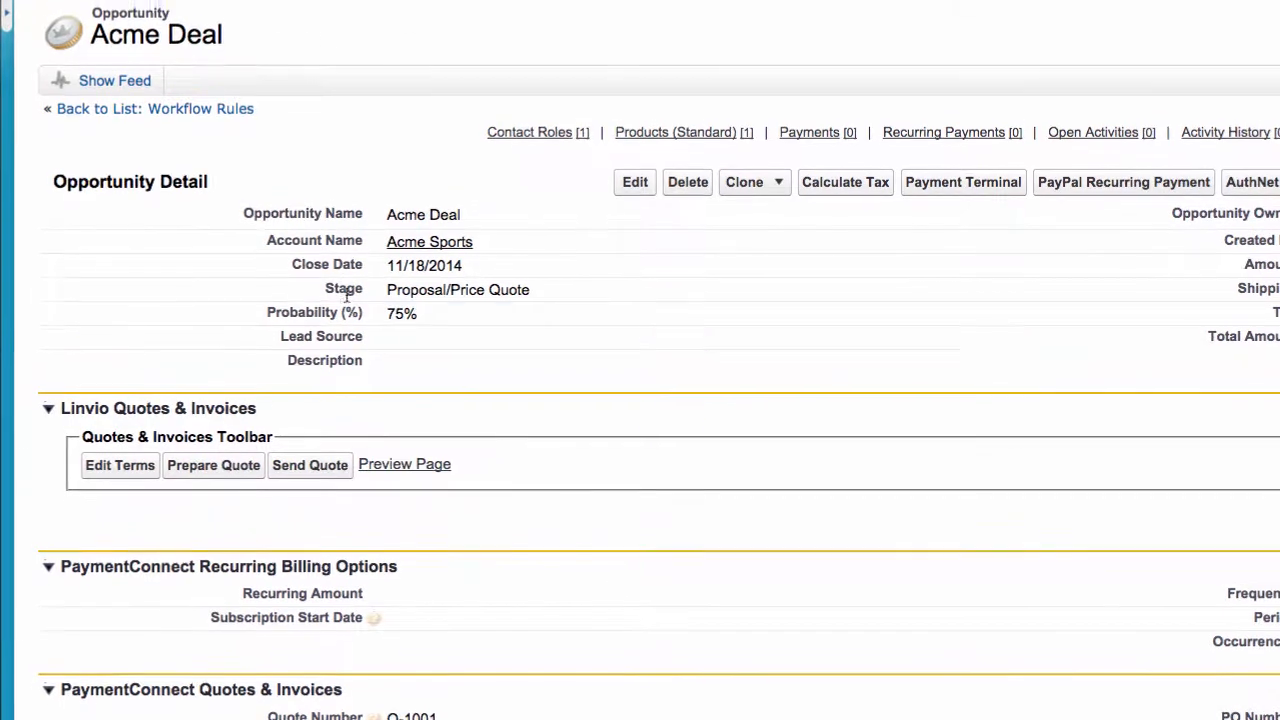
Preview the Acme Deal quote page, then begin sending quote Q-1001_1 online
left_click(410, 556)
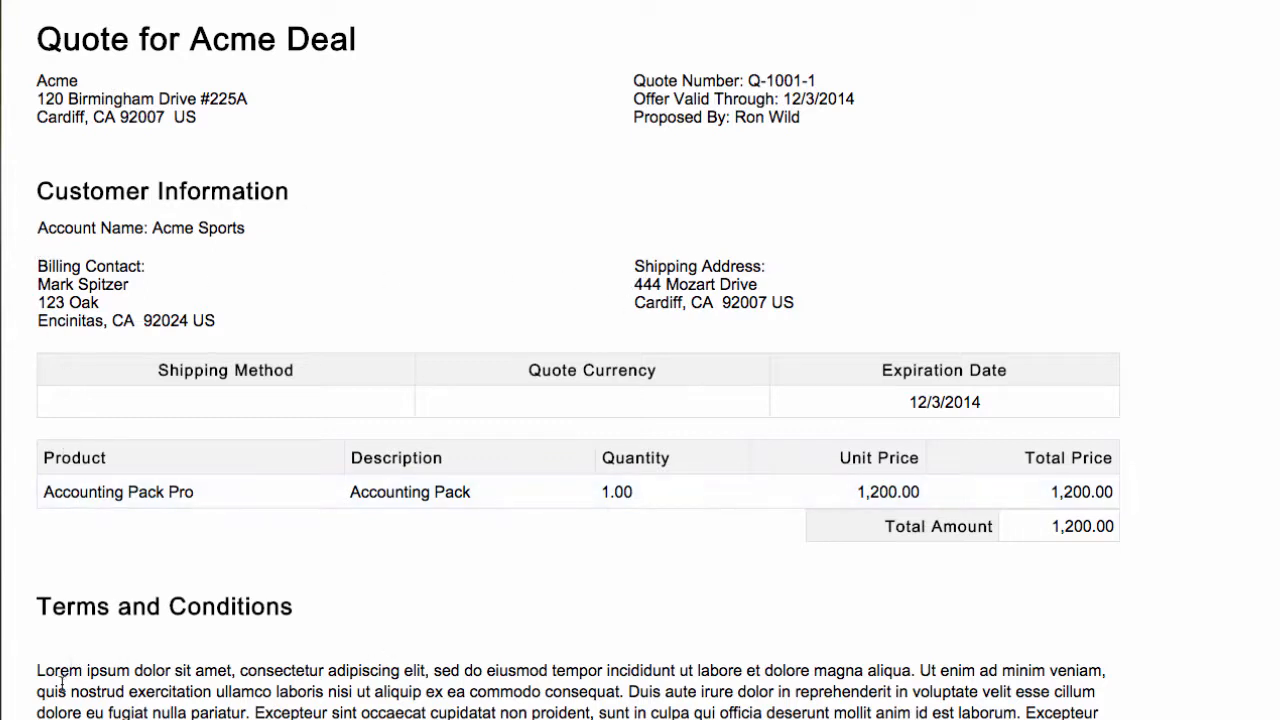
left_click_drag(40, 668, 1100, 719)
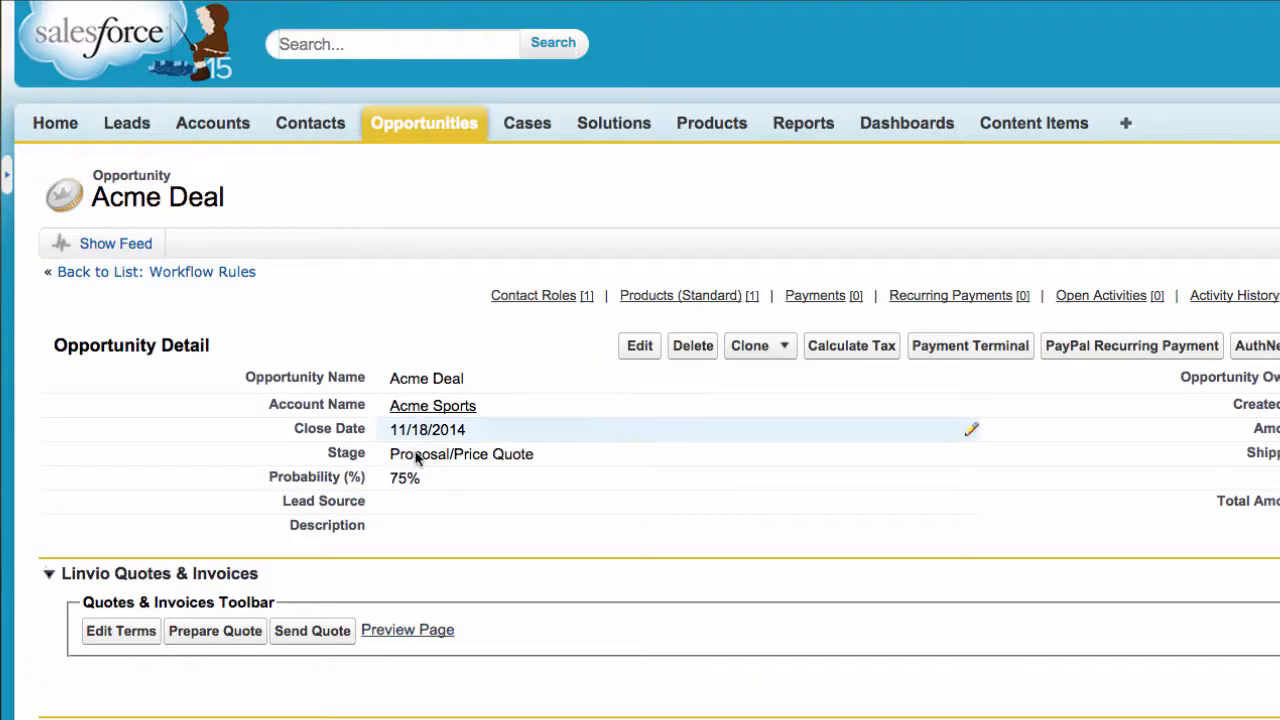
left_click(300, 637)
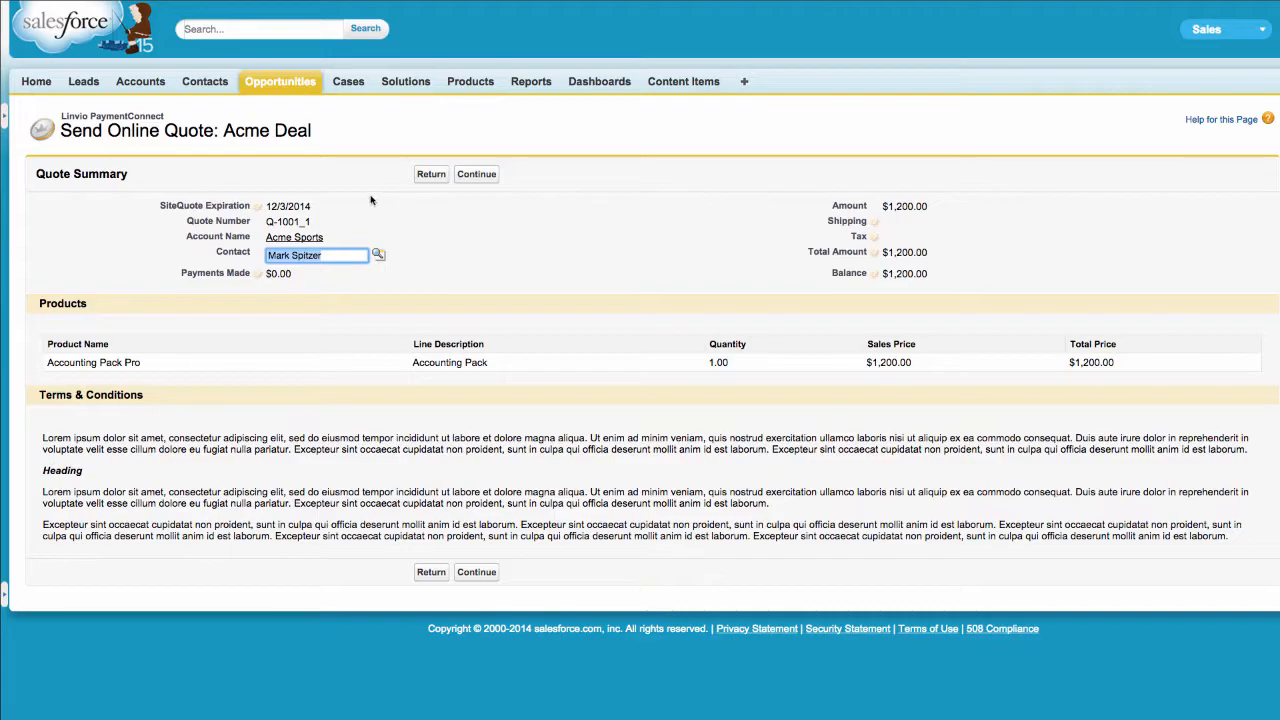
Confirm the Acme Sports billing contact and send the $1,200.00 quote online
left_click(341, 256)
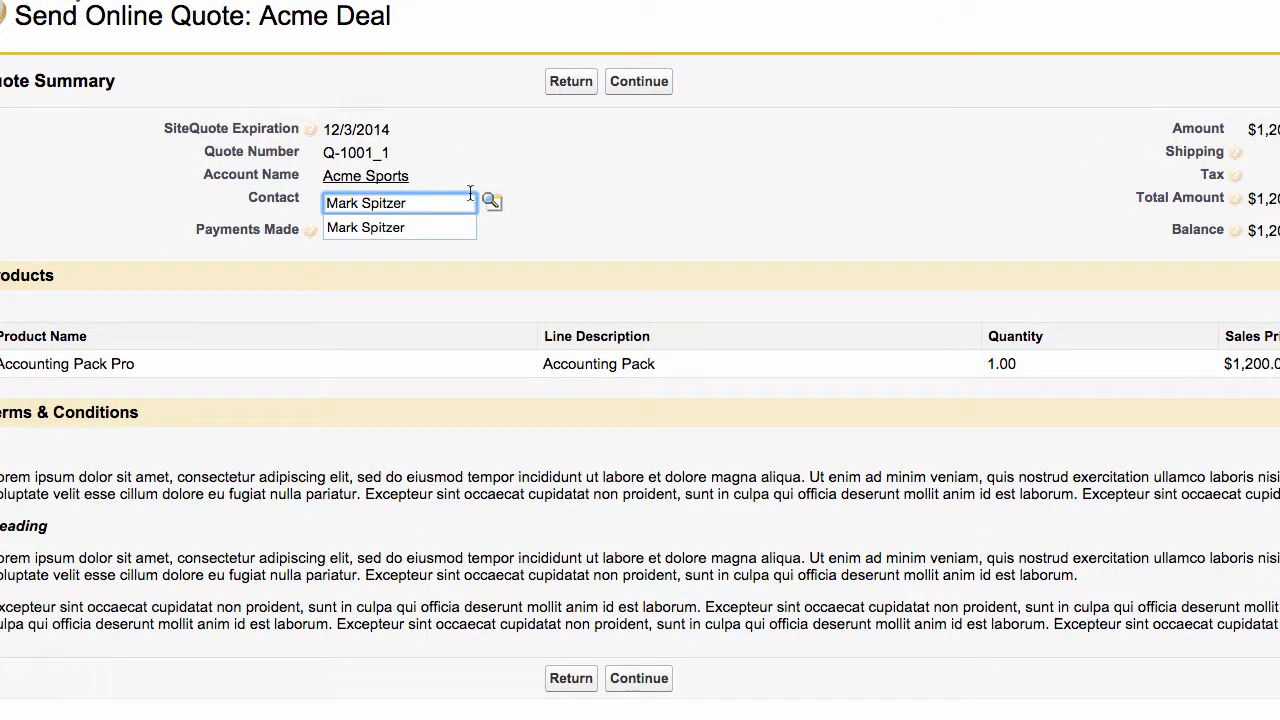
left_click(632, 90)
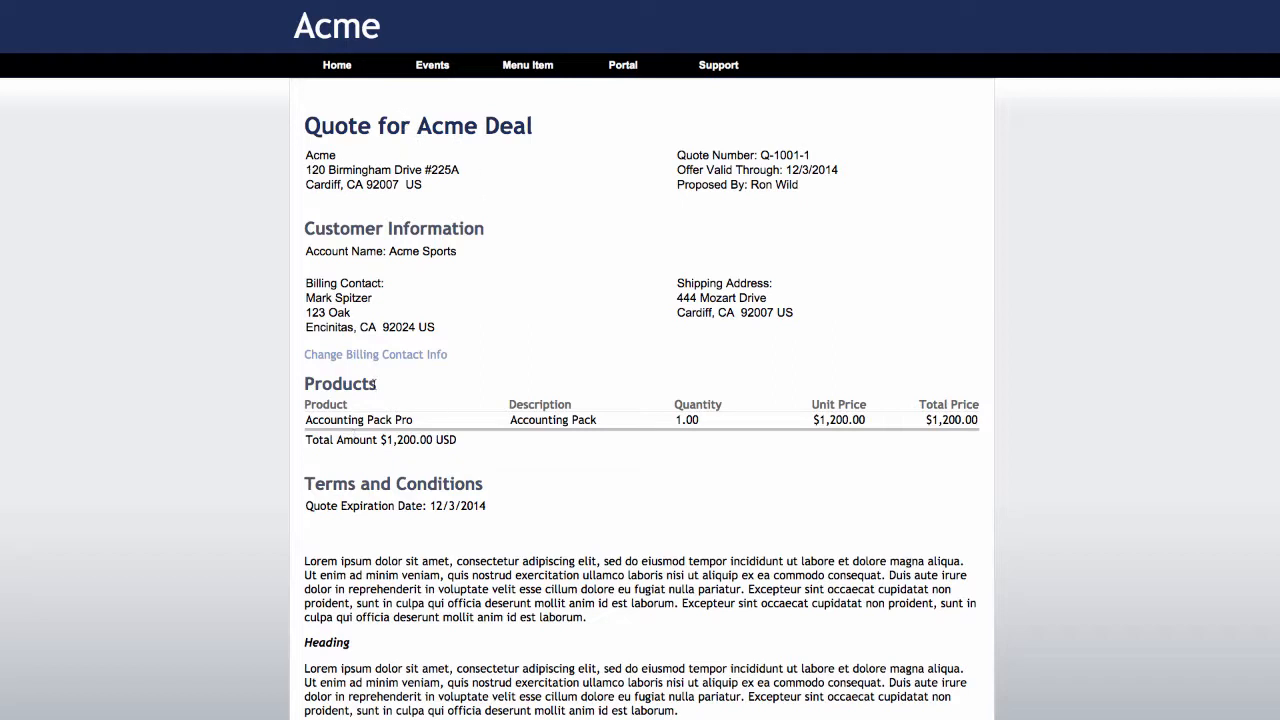
Accept the terms and conditions, enter the customer's name, and choose Accept and Pay Online
scroll(493, 418, "down", 4)
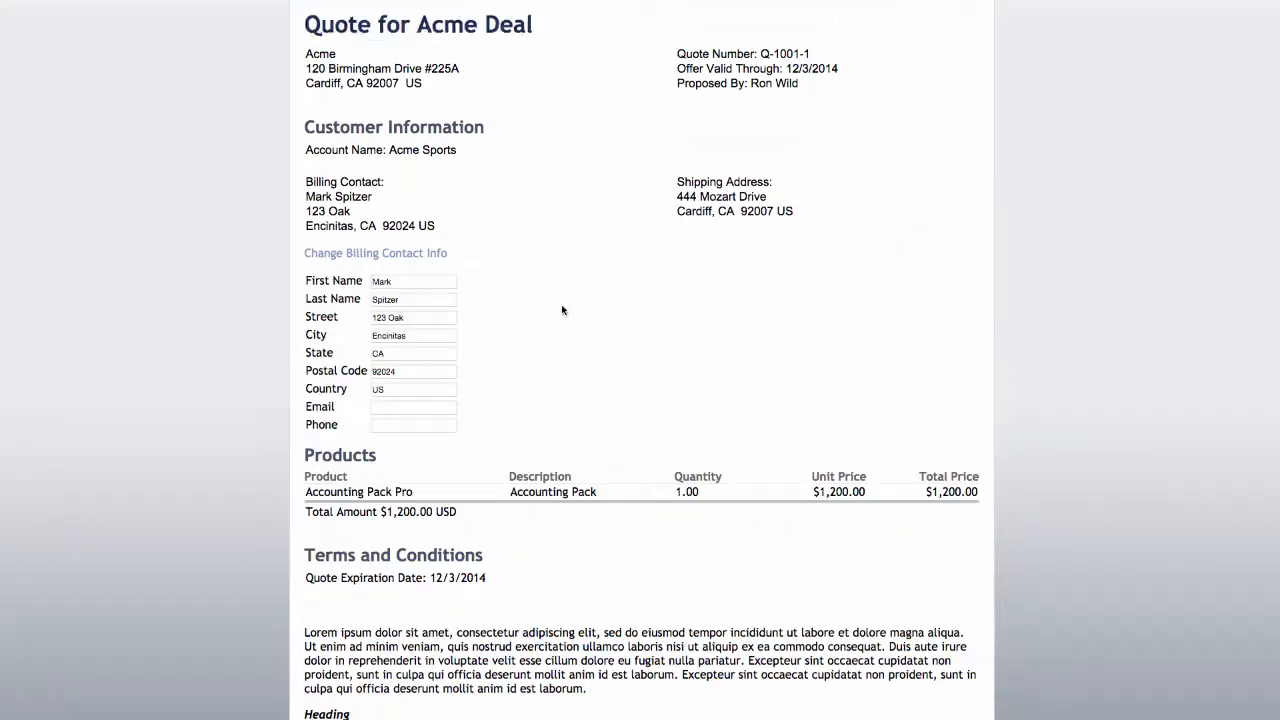
scroll(566, 297, "down", 10)
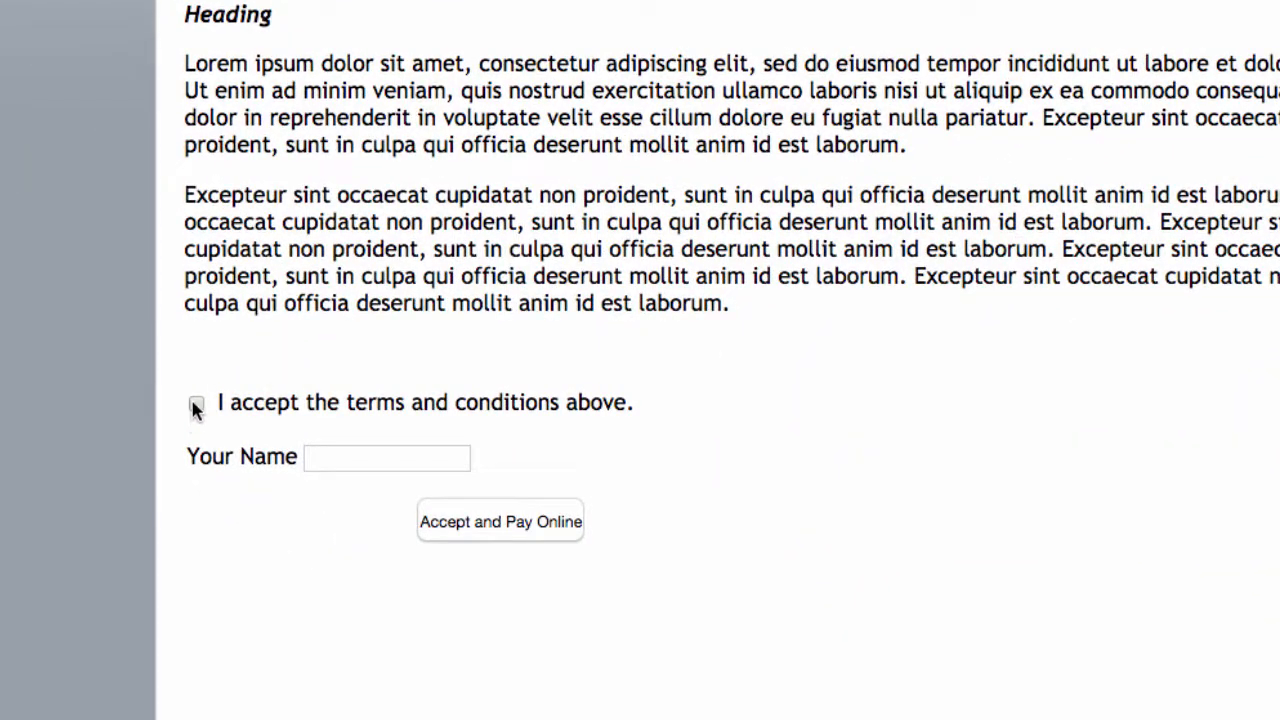
left_click(196, 406)
key("Tab")
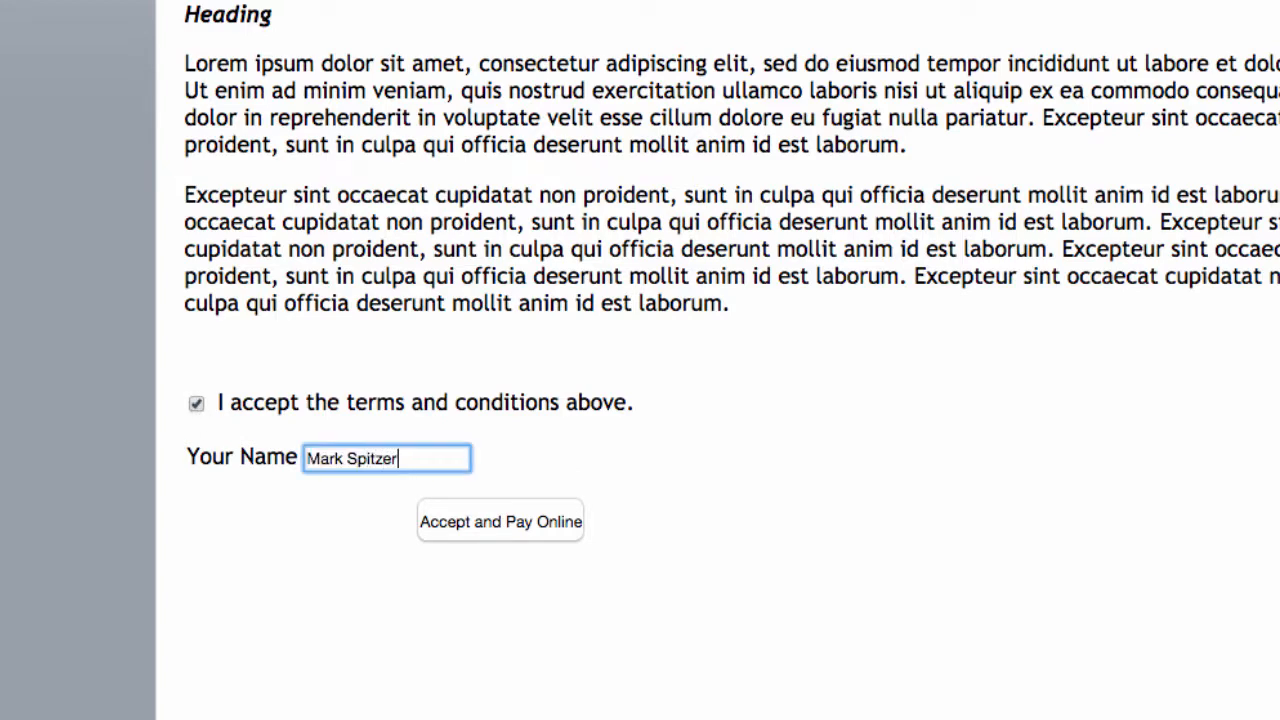
left_click(500, 521)
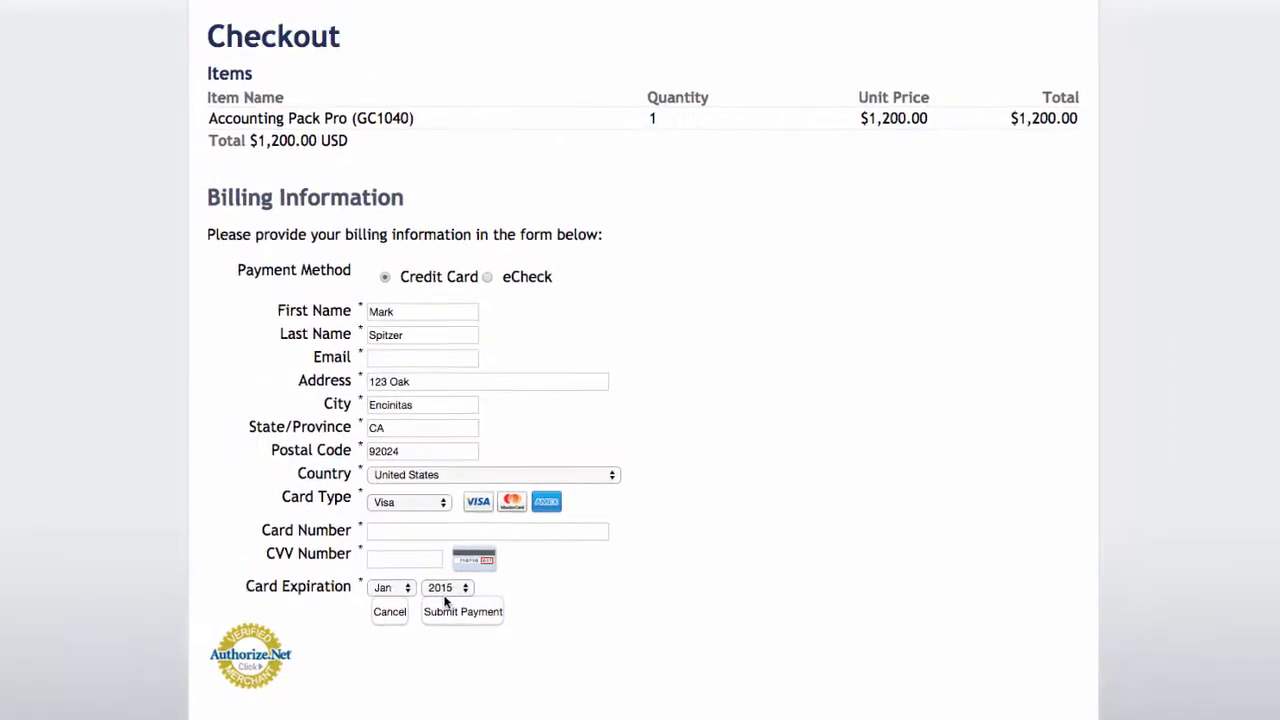
Enter the card number and the customer's e-mail, then submit the $1,200.00 Visa payment
left_click(381, 536)
type("411")
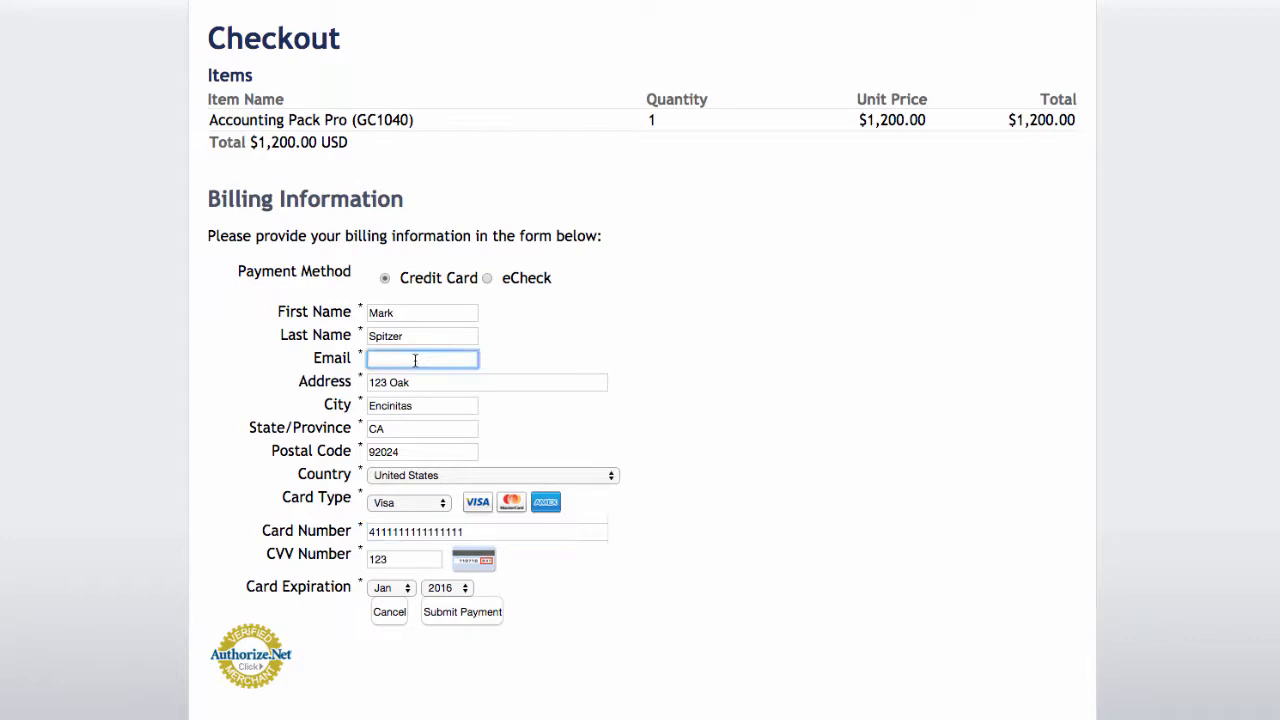
left_click(464, 611)
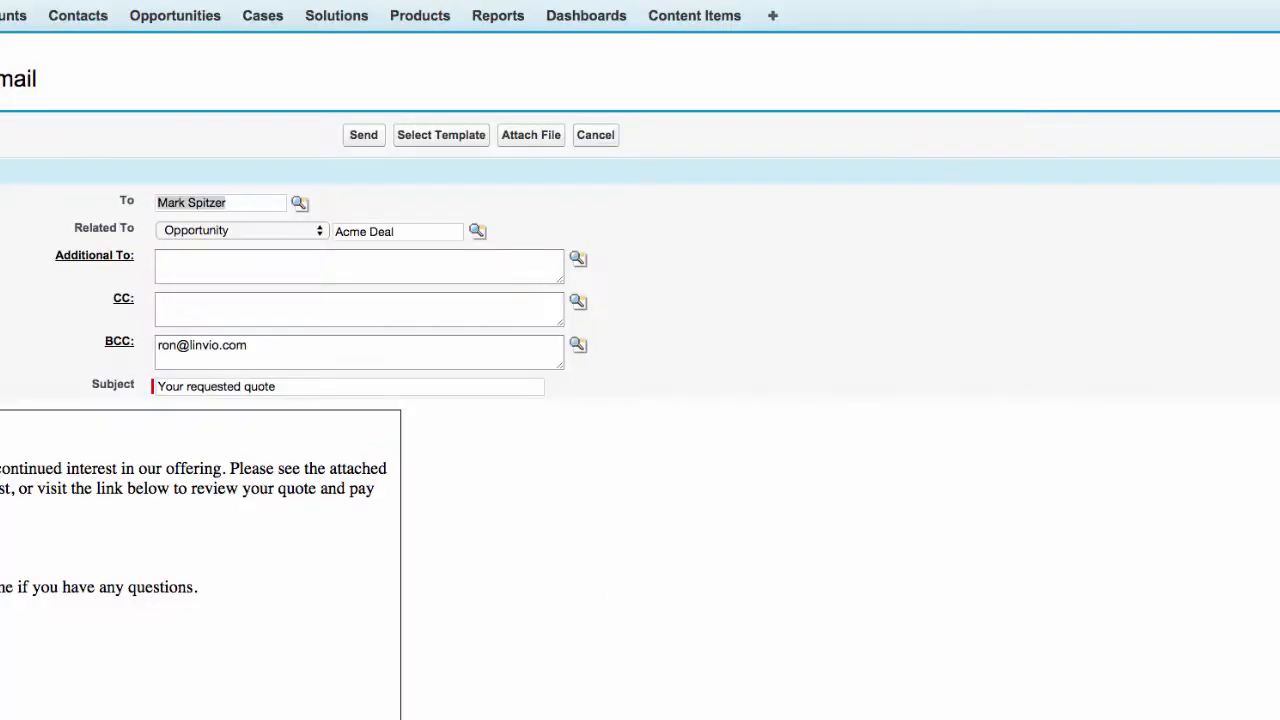
left_click(604, 135)
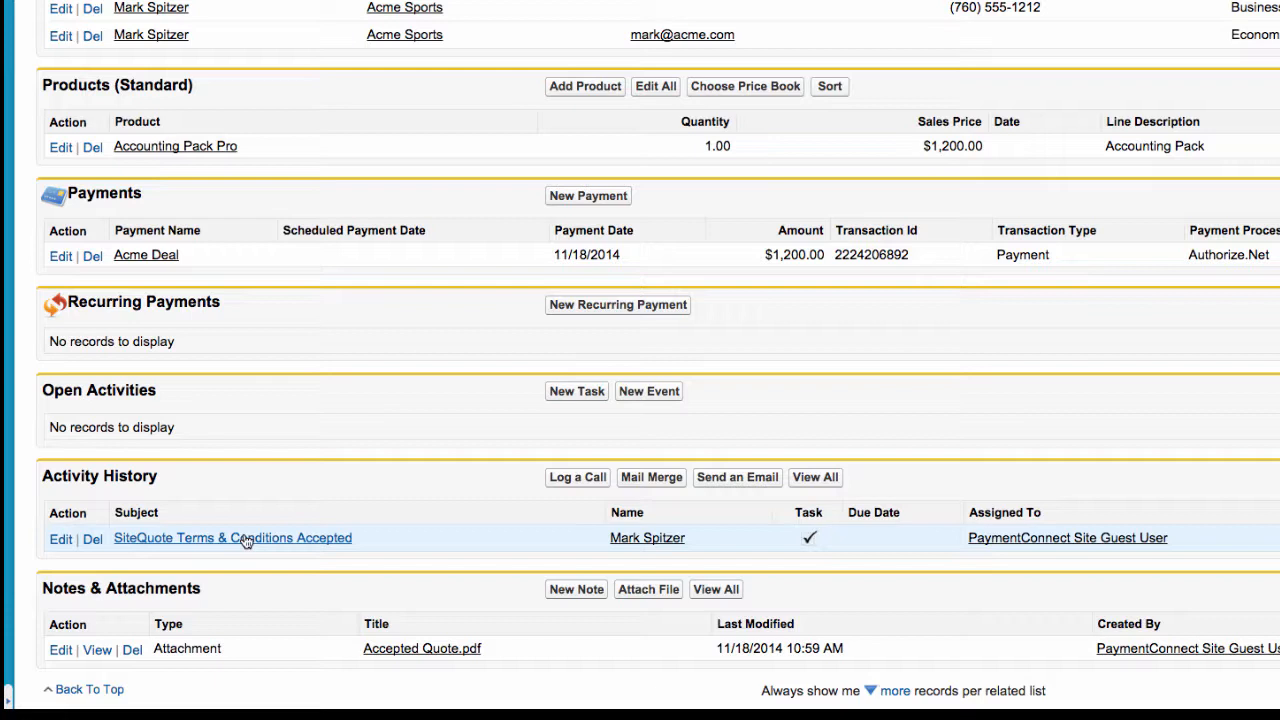
View the Accepted Quote.pdf for Q-1001-1 and scroll to its Accepted By record
left_click(421, 649)
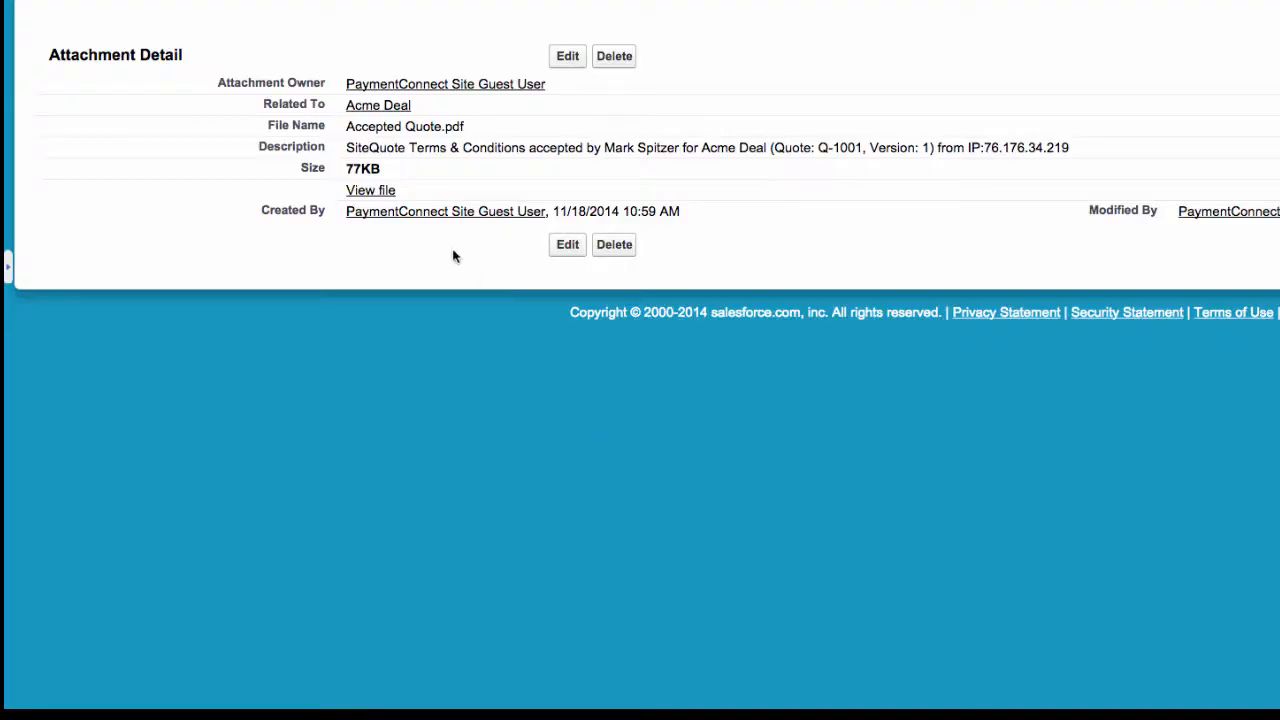
left_click(374, 200)
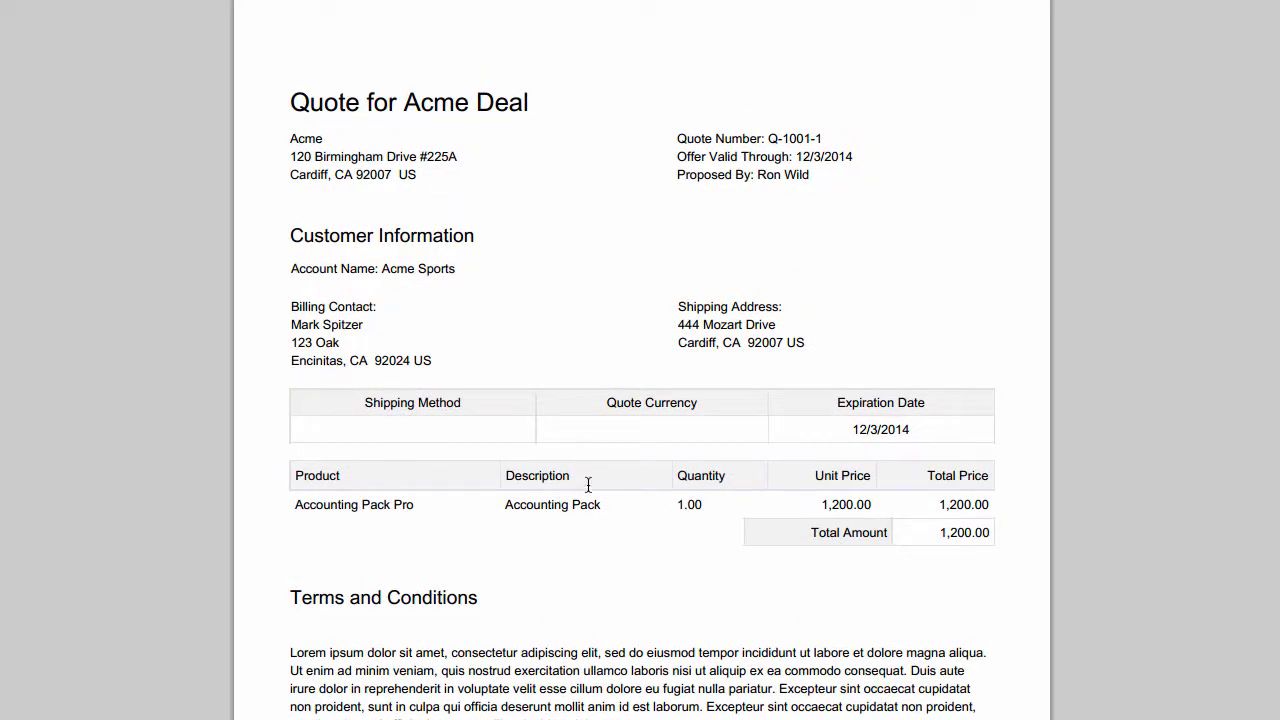
scroll(588, 484, "down", 5)
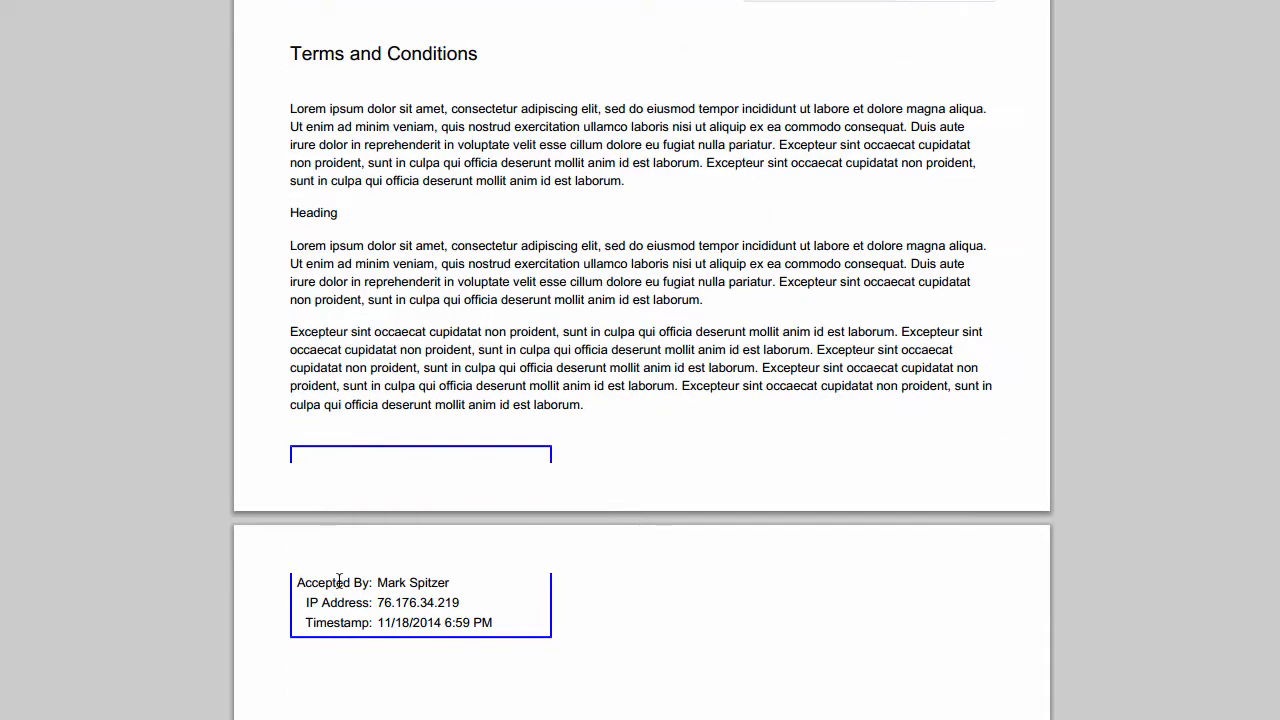